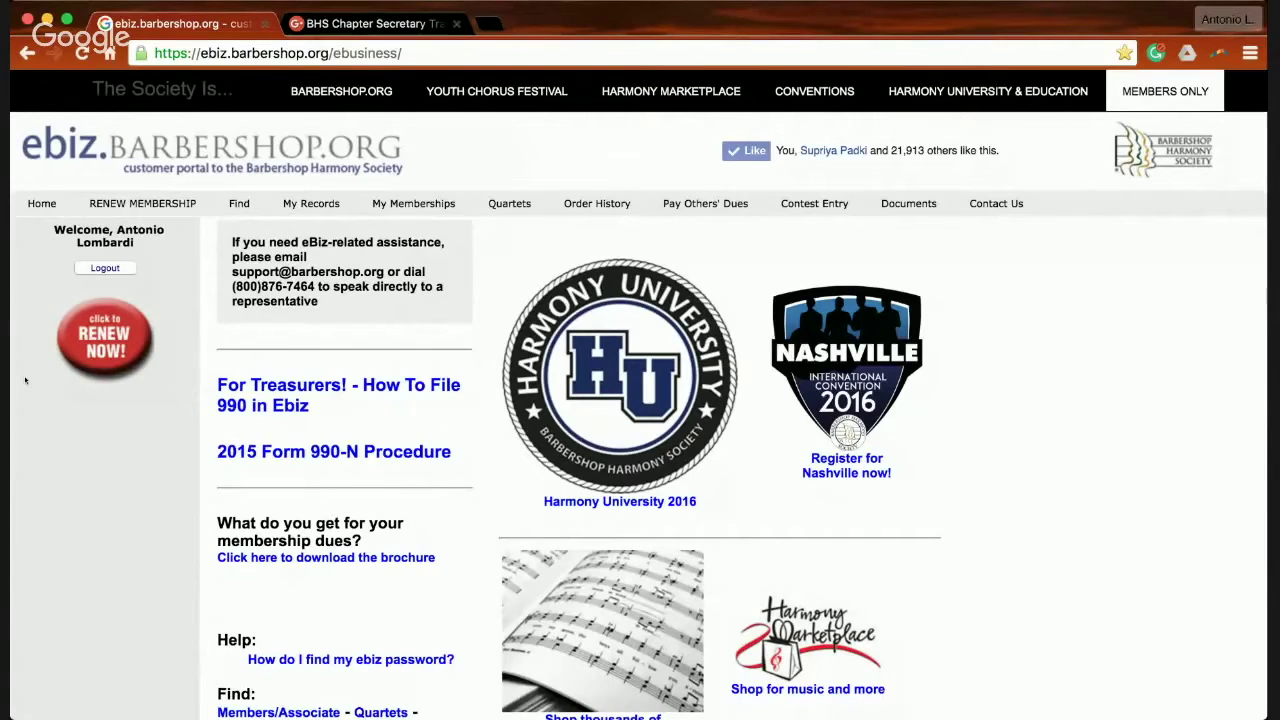
Step: Go to My Memberships > My Chapters and open the K046 Providence chapter
mouse_move(413, 203)
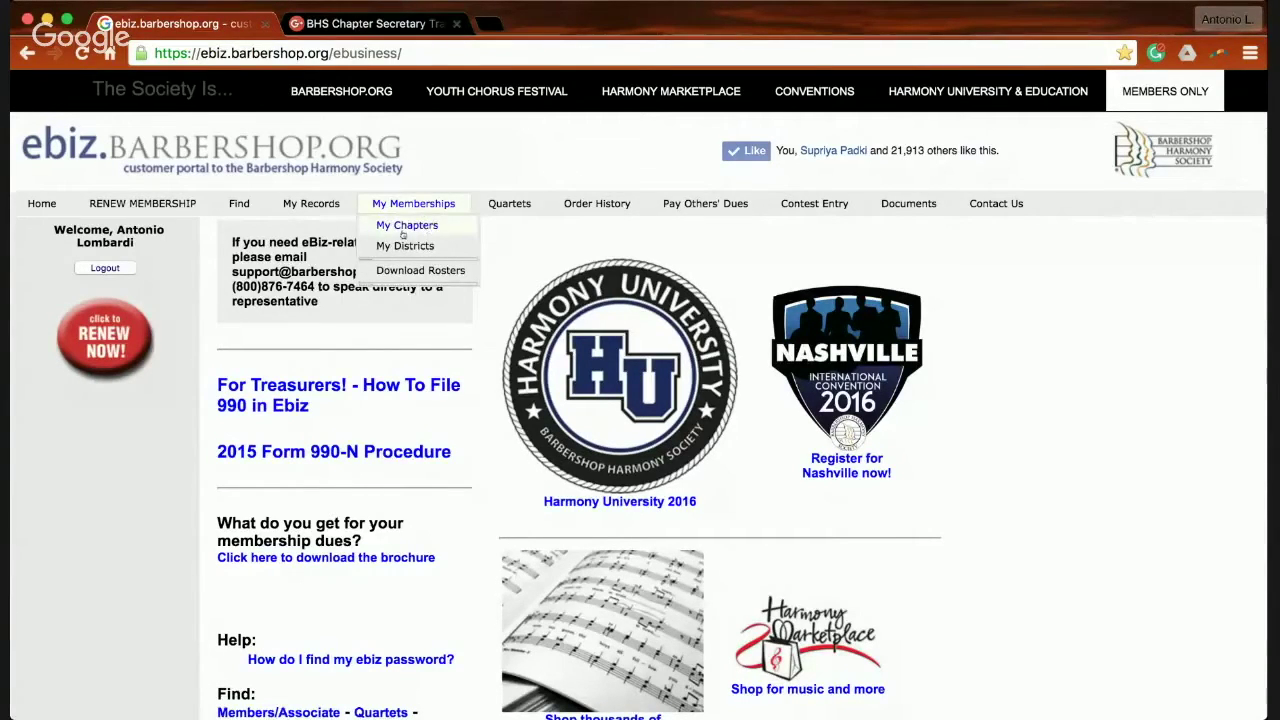
click(427, 229)
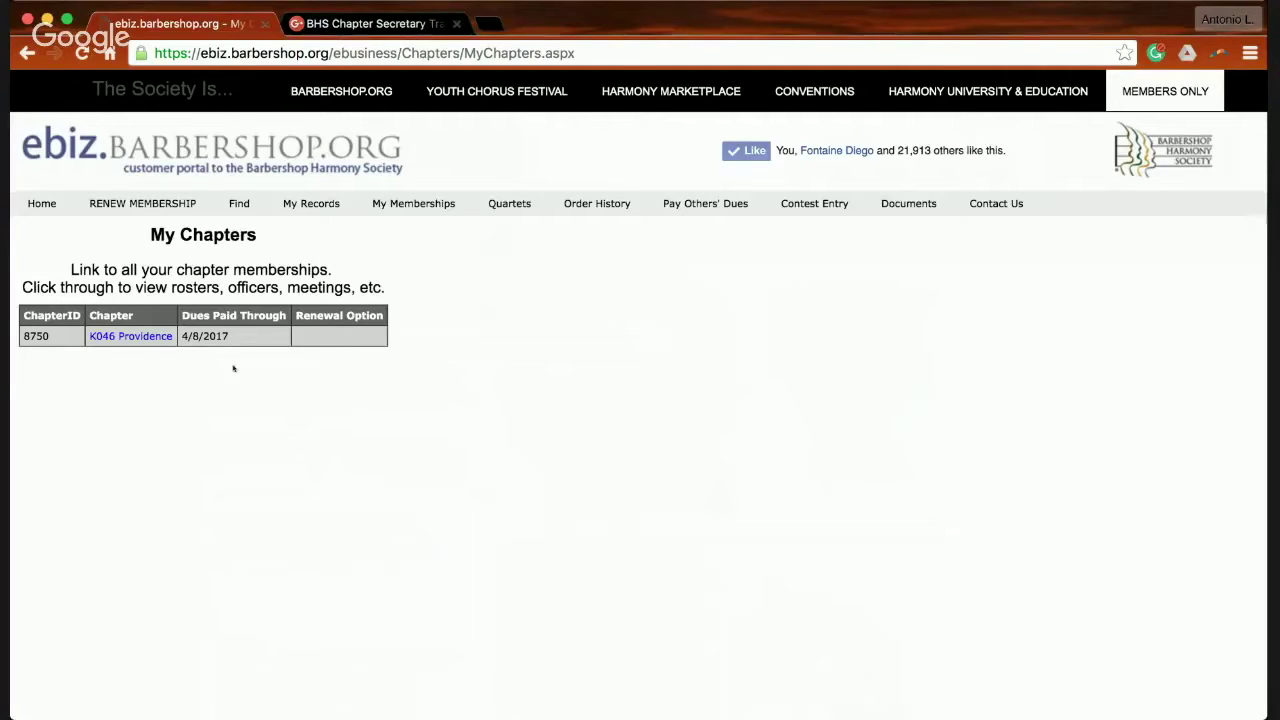
click(126, 340)
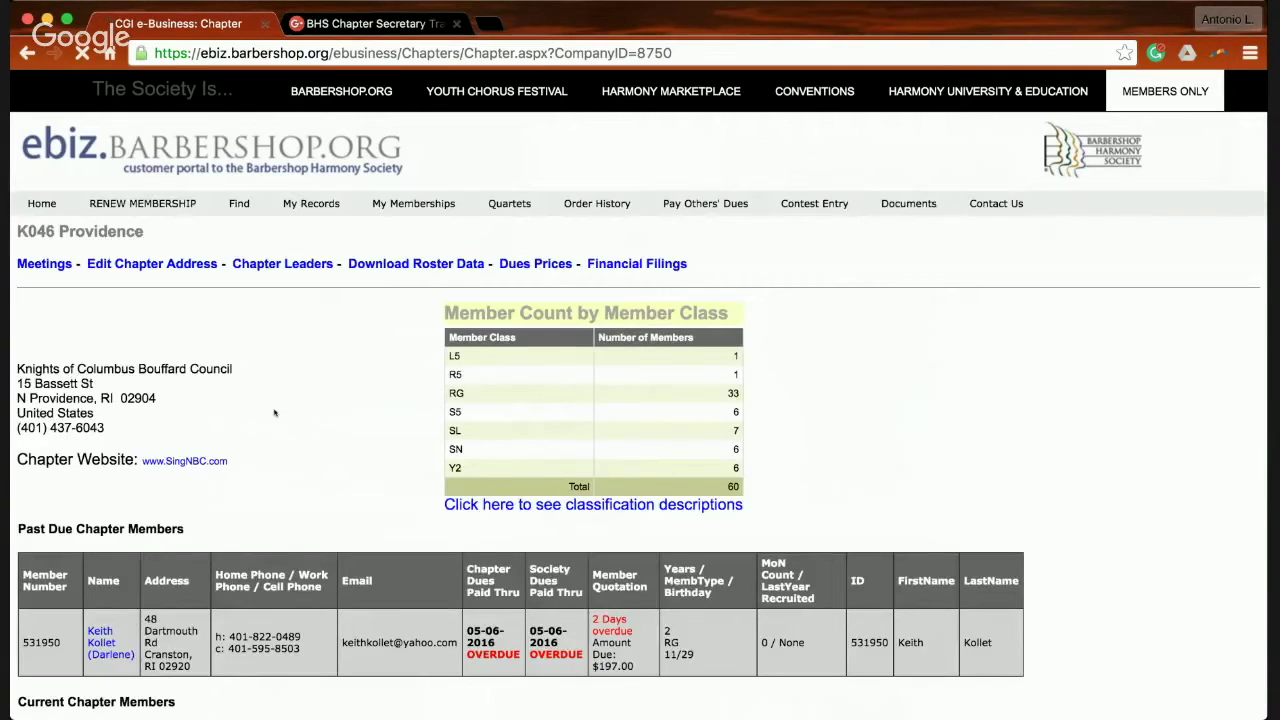
Step: Scroll the K046 Providence chapter page and open its Financial Filings
scroll(275, 413, down, 1)
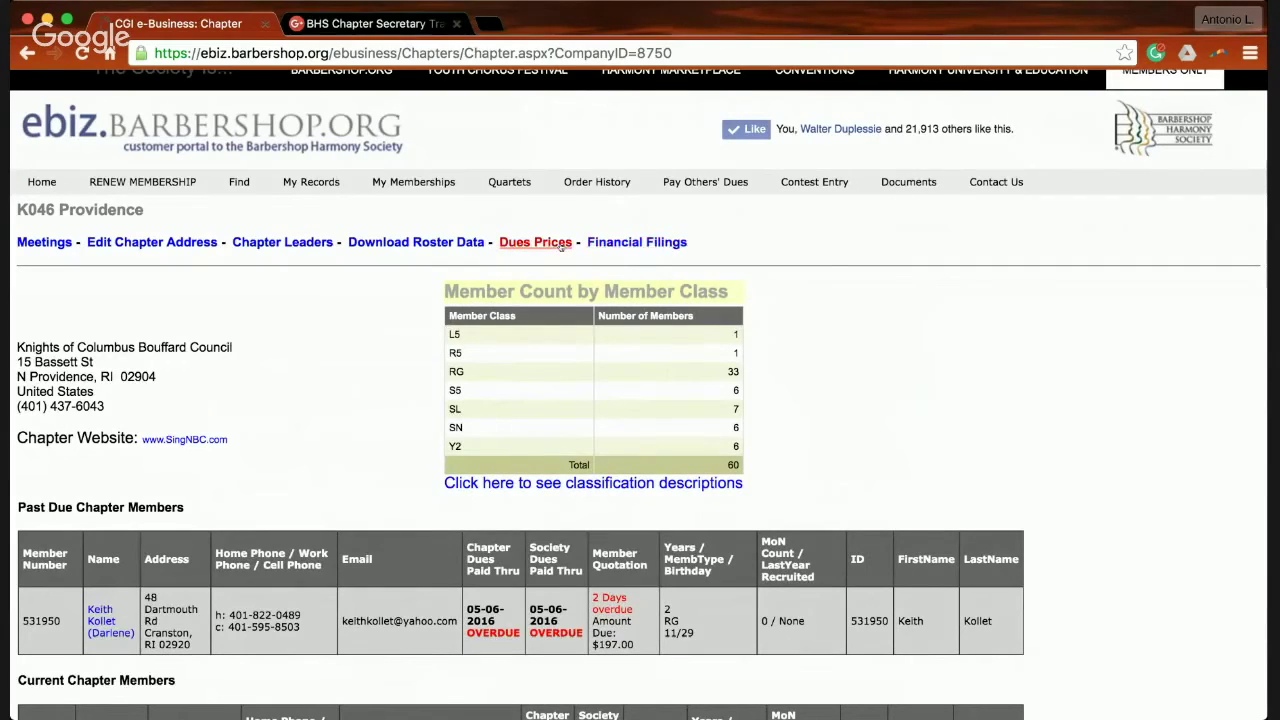
click(648, 251)
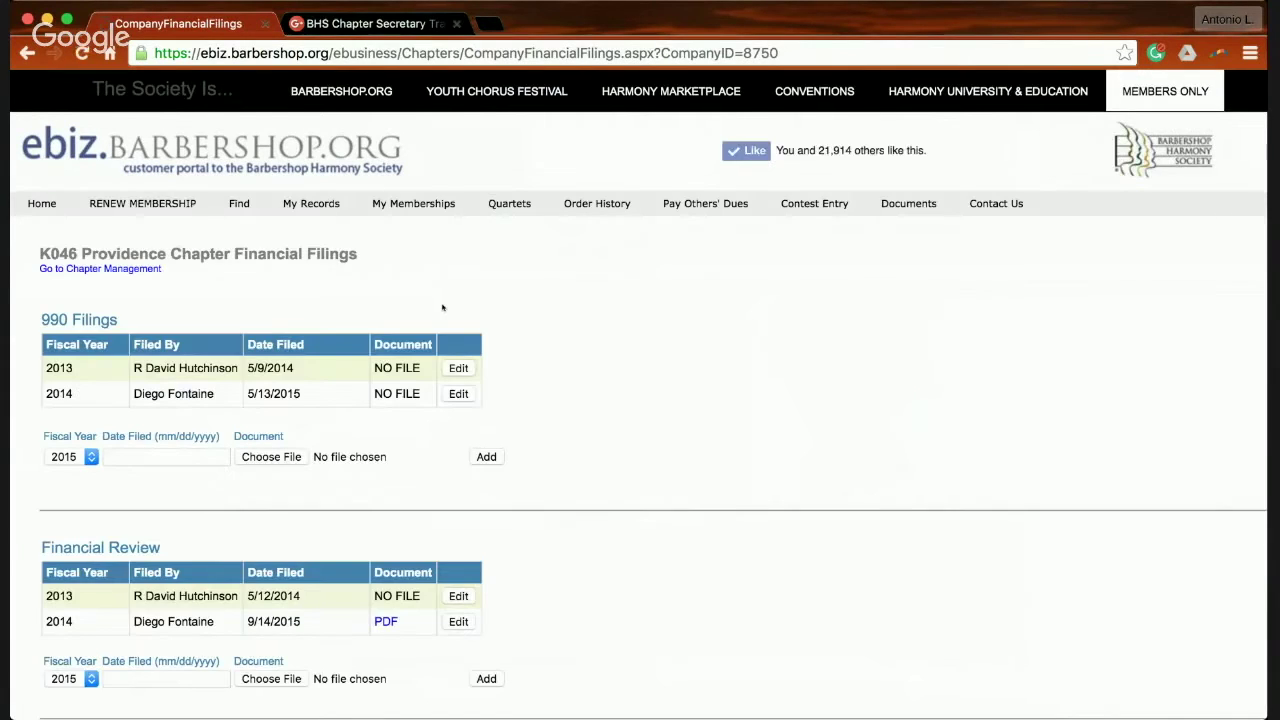
Step: Add a fiscal year 2015 990 filing with Date Filed 05/08/2016
scroll(443, 307, down, 3)
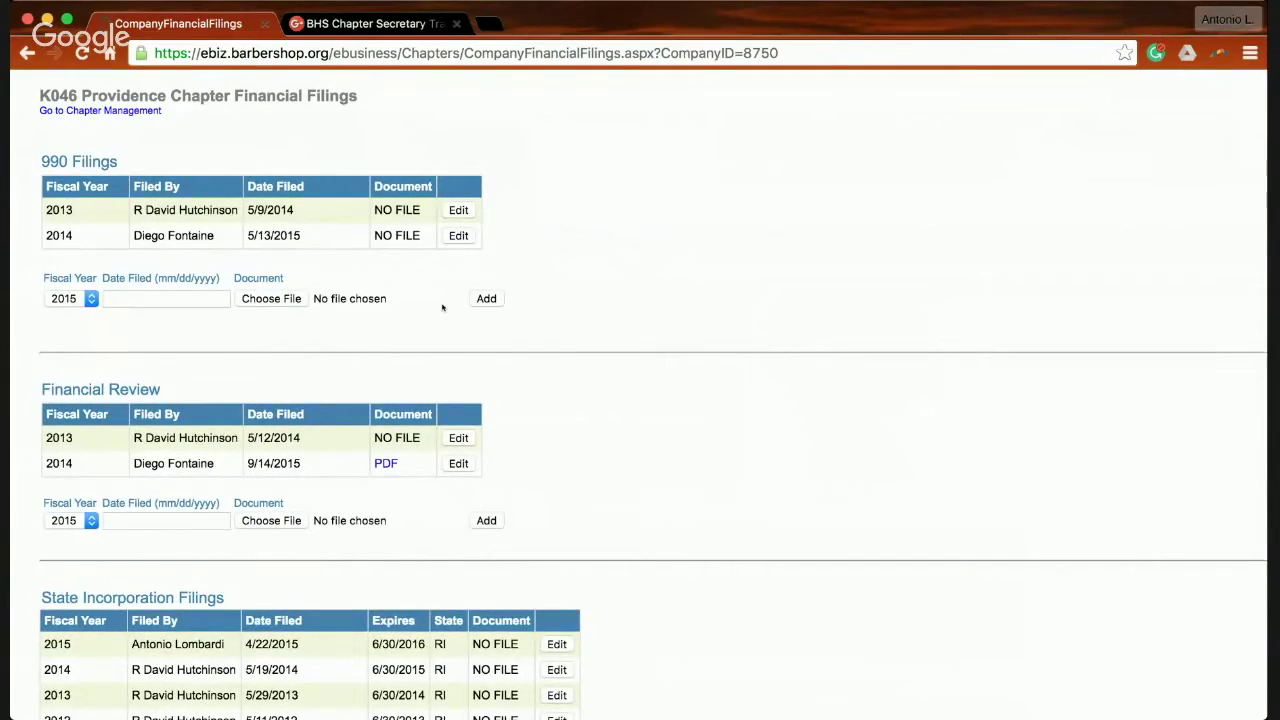
scroll(443, 307, down, 2)
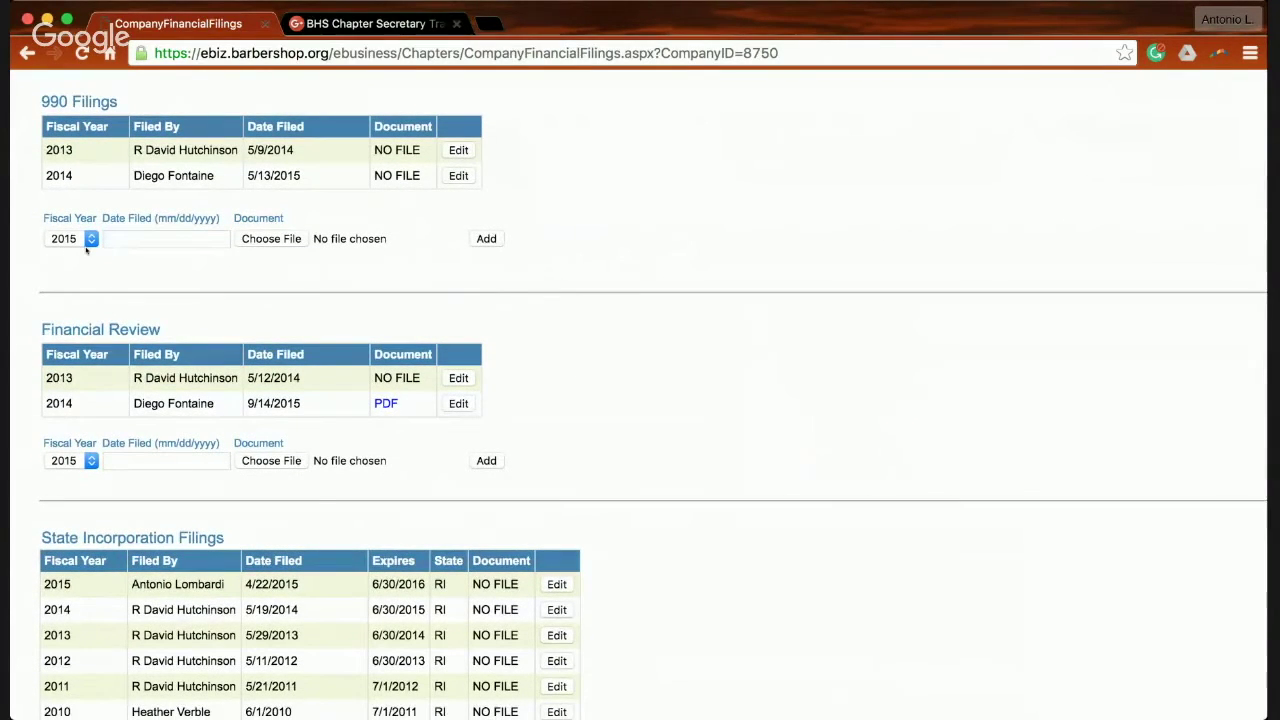
scroll(86, 250, down, 3)
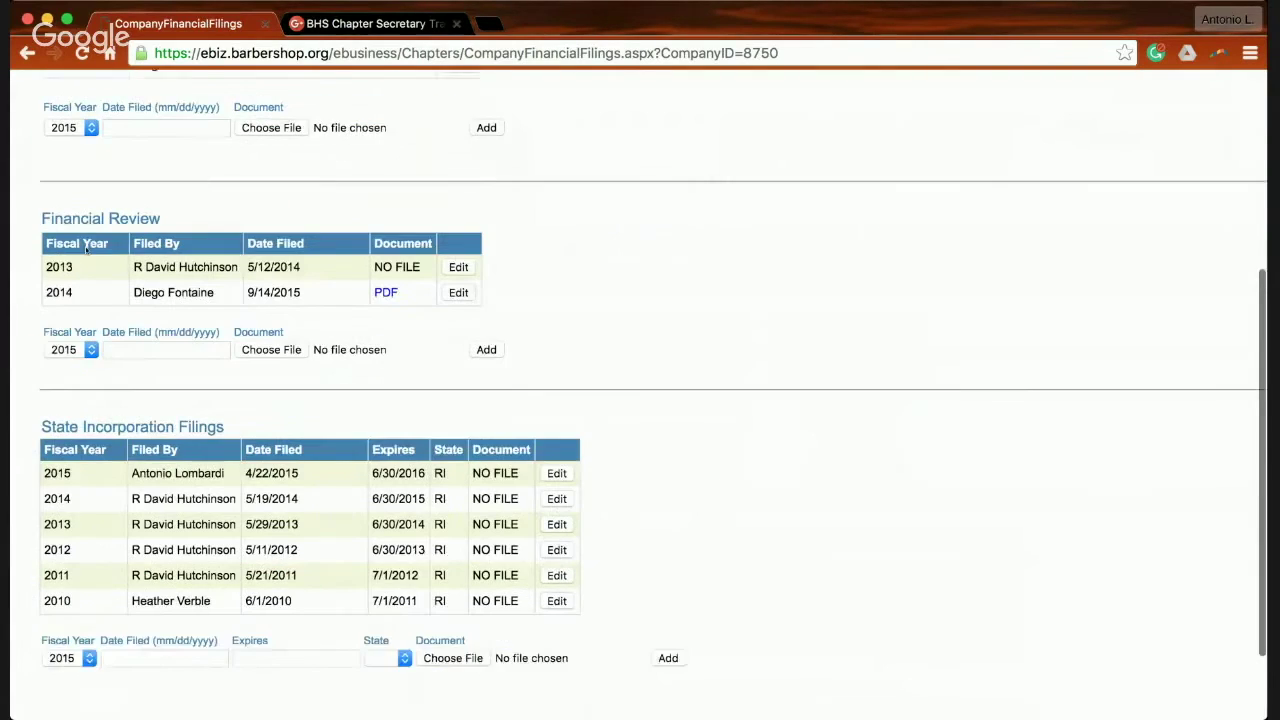
scroll(86, 250, up, 2)
scroll(77, 208, up, 2)
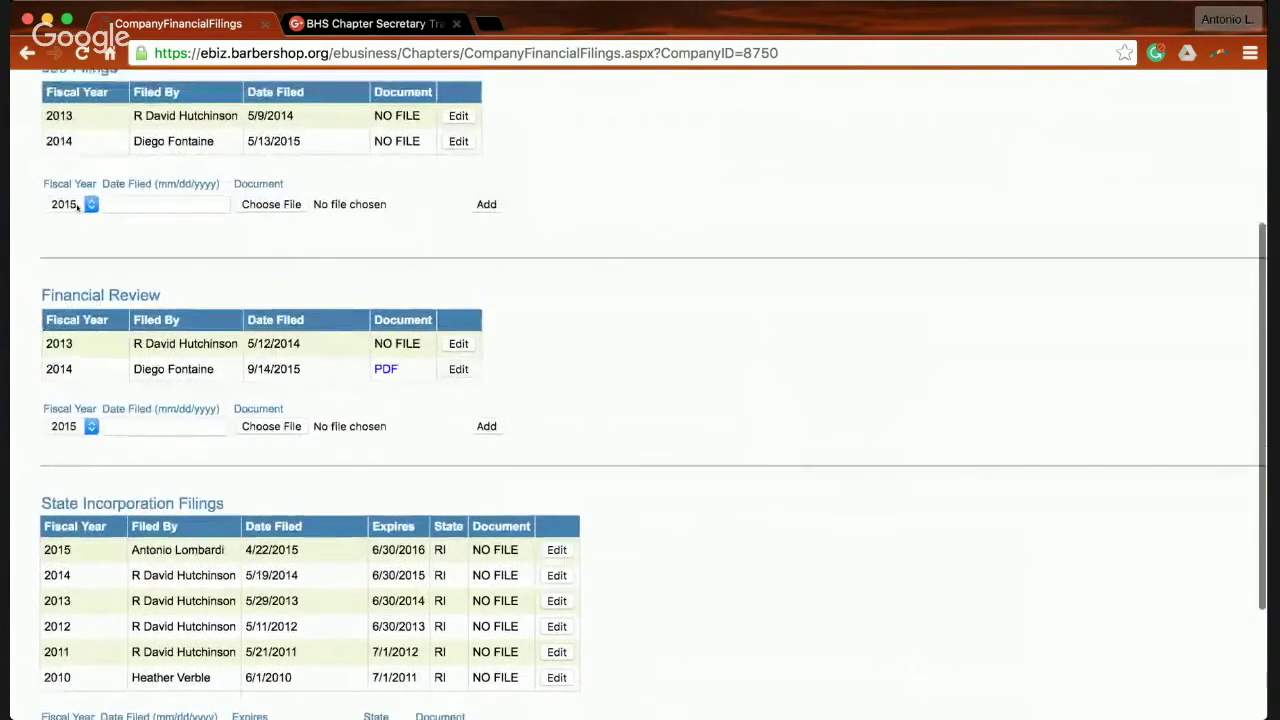
click(74, 255)
click(151, 258)
text(05/0)
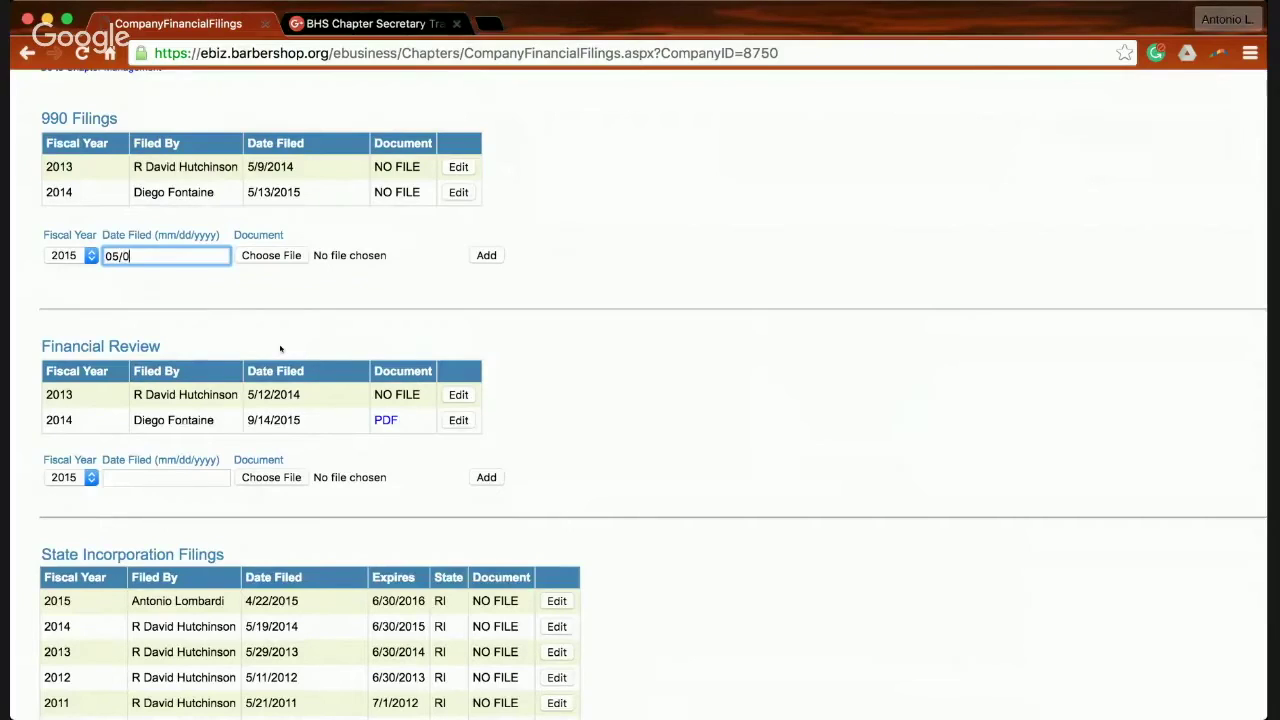
text(8/2016)
click(492, 258)
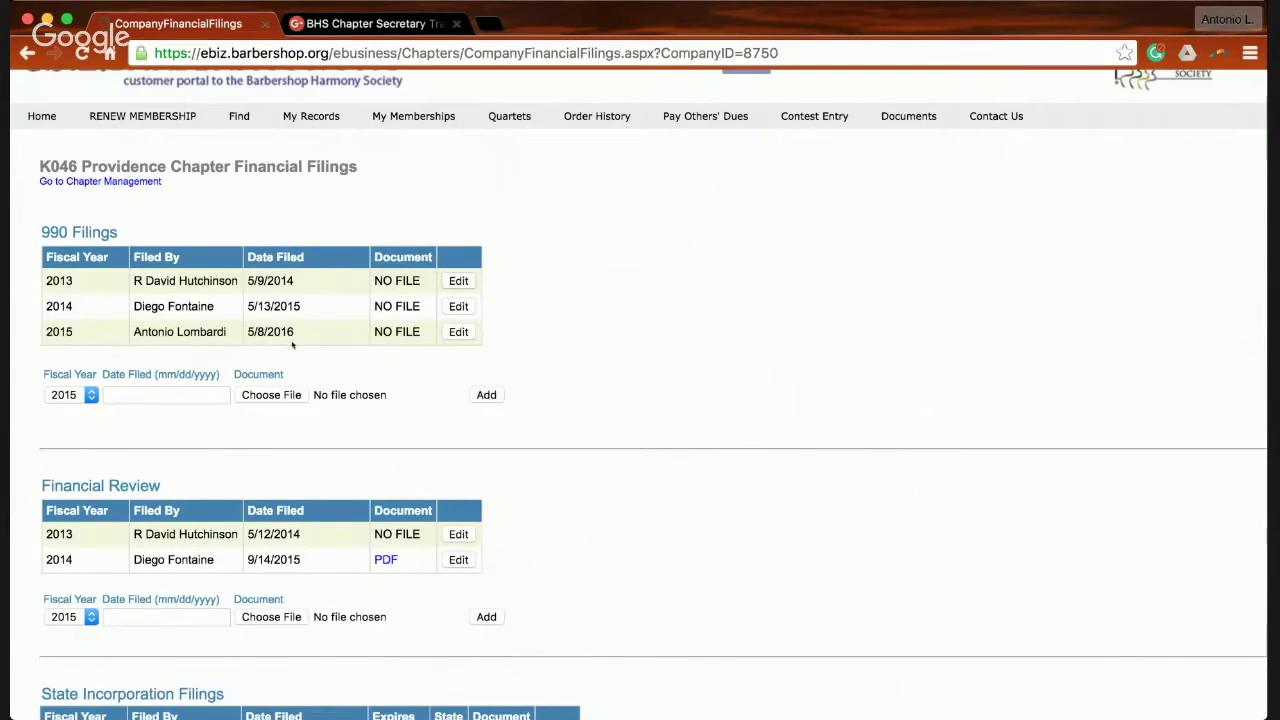
Step: Review the updated 990 Filings list and its new 2015 entry
scroll(389, 343, down, 5)
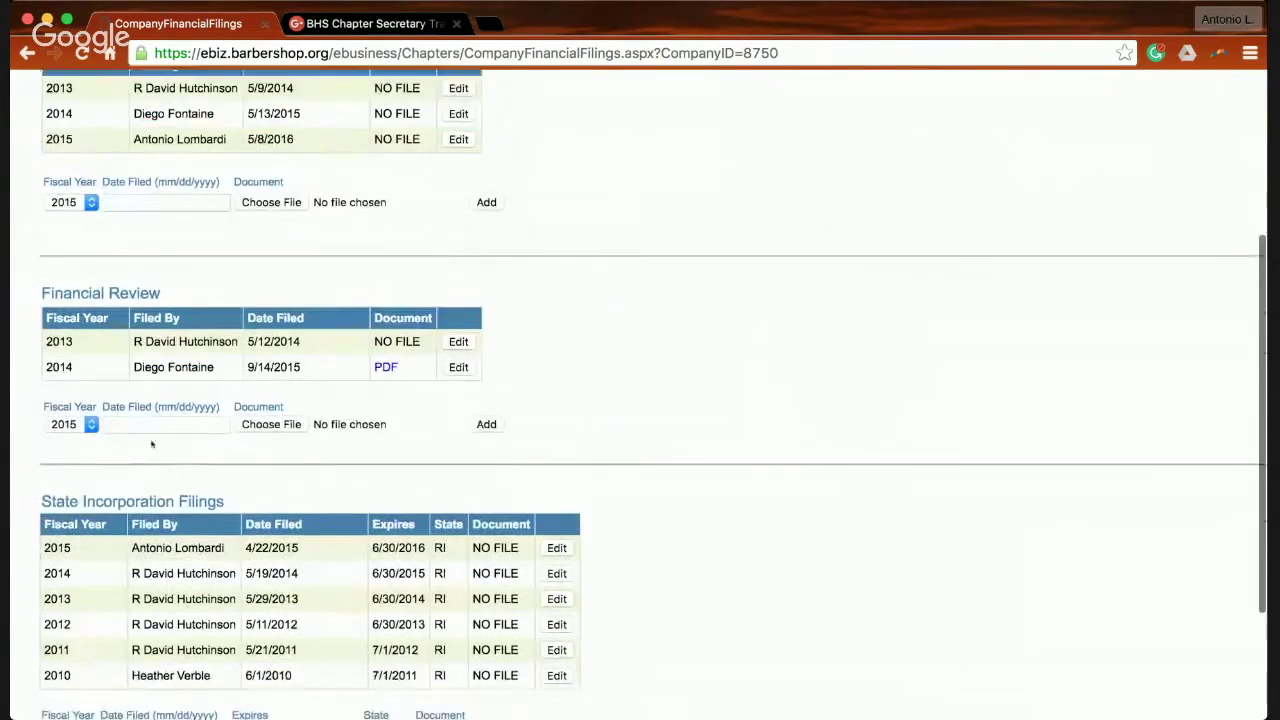
scroll(225, 420, up, 2)
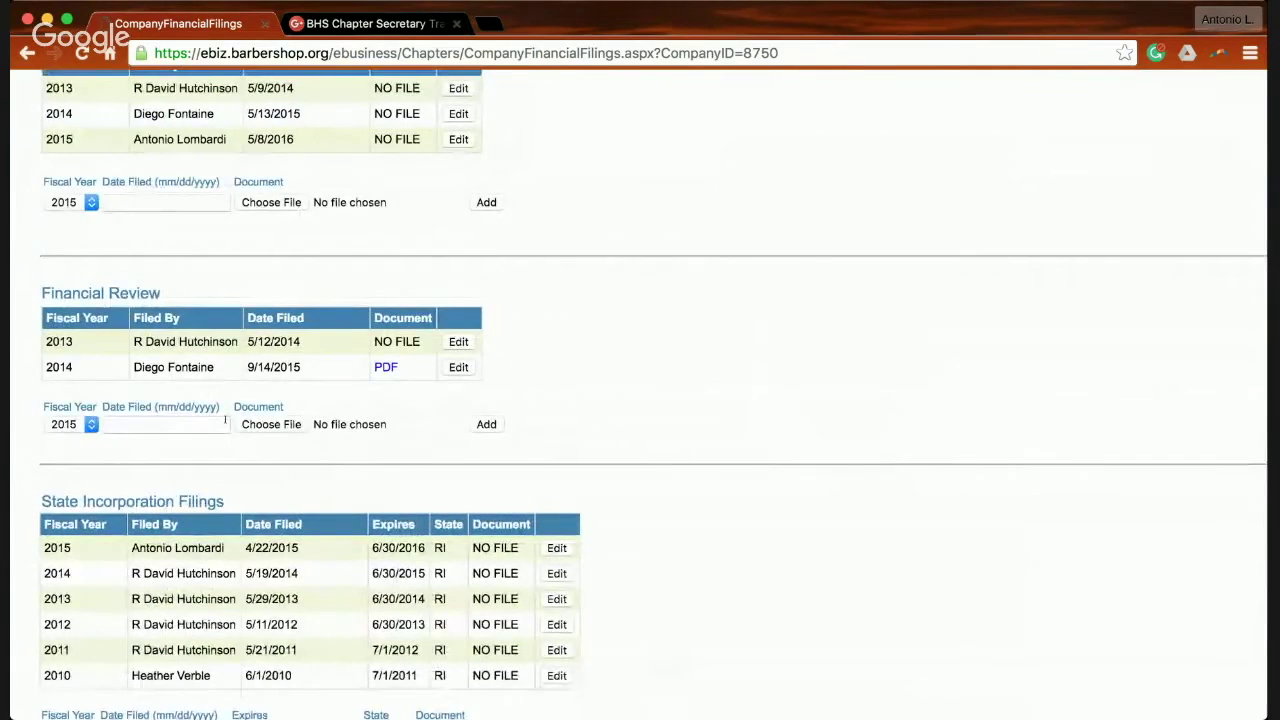
scroll(225, 420, down, 3)
scroll(225, 420, up, 6)
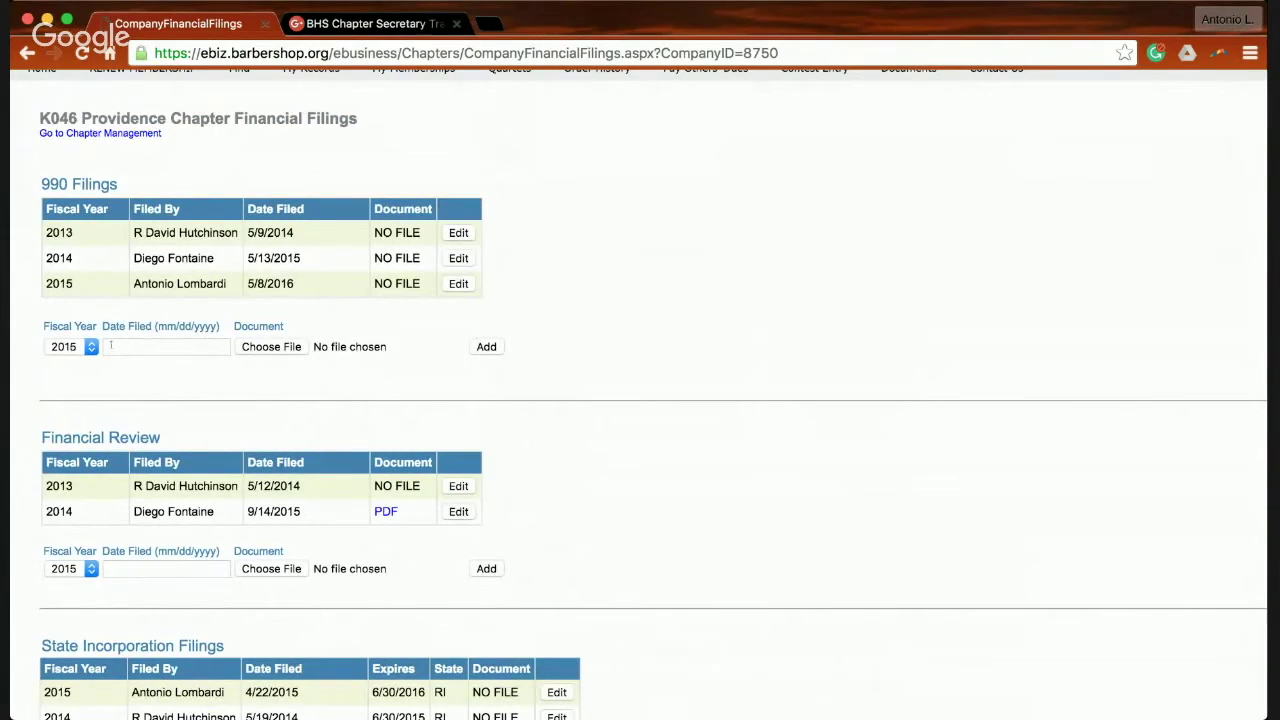
click(159, 344)
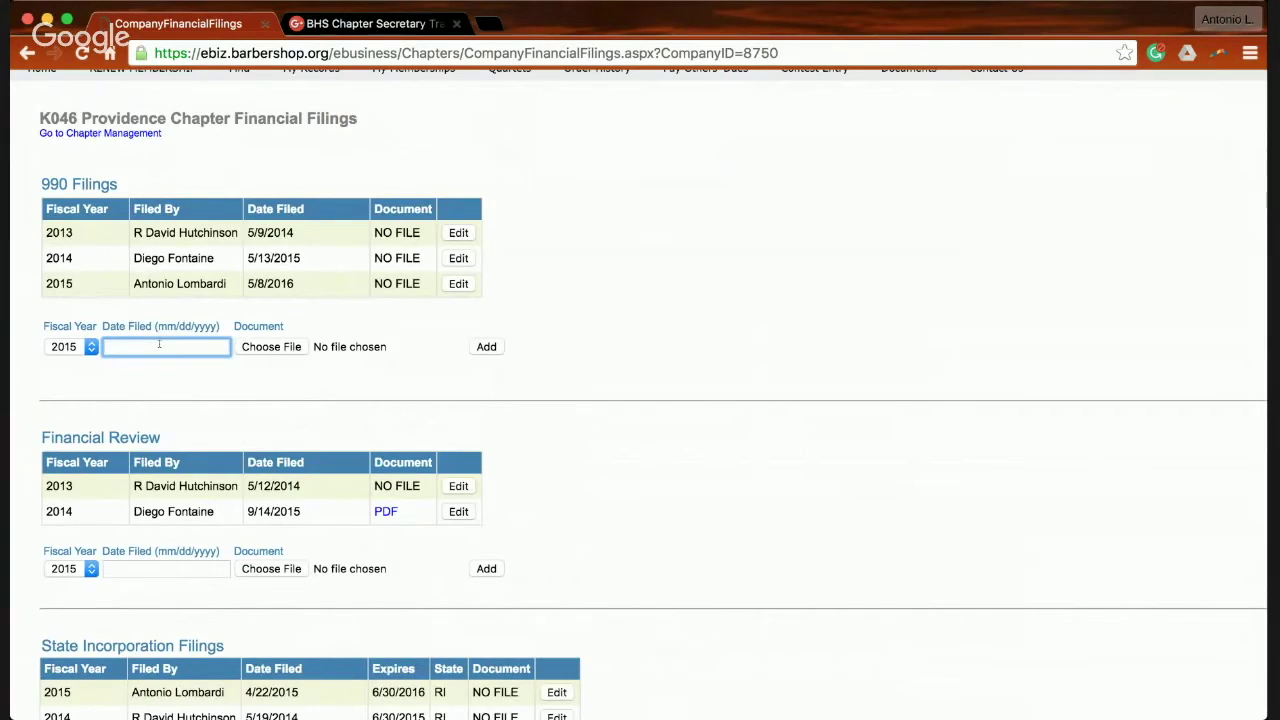
Step: Return to the K046 Providence chapter page and open its Chapter Leaders list
scroll(335, 347, up, 3)
scroll(339, 349, down, 2)
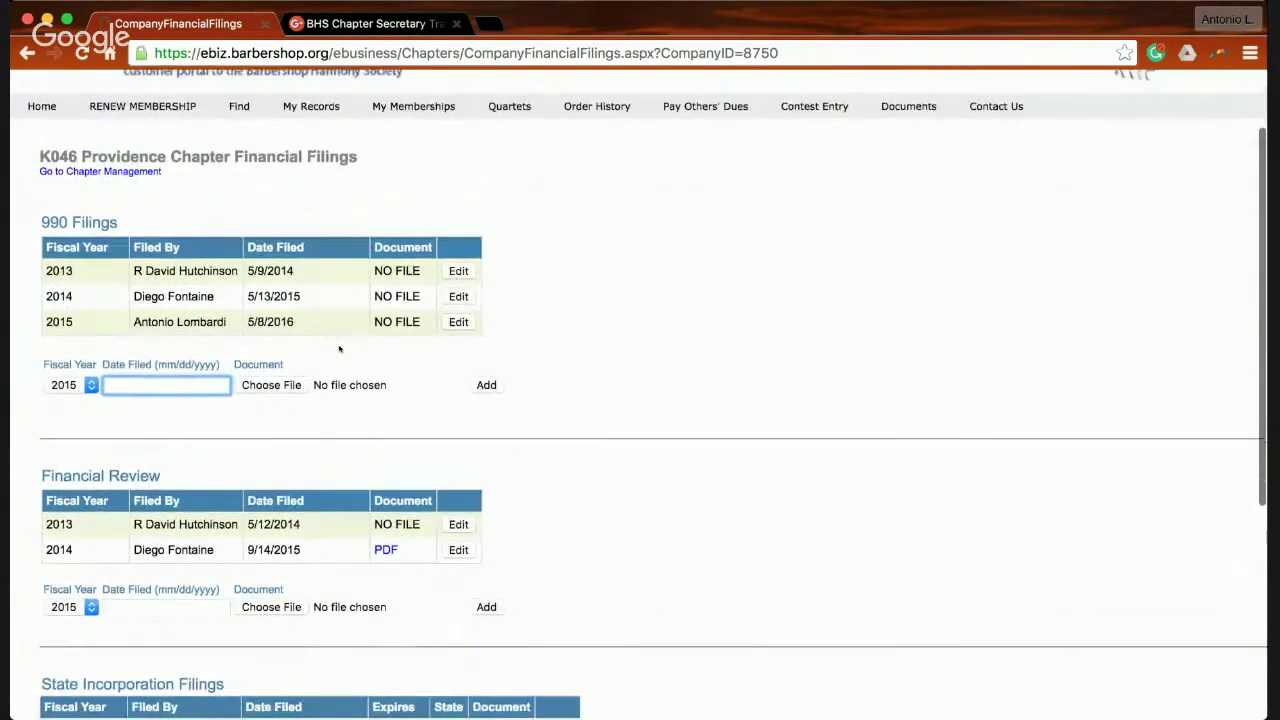
scroll(339, 348, down, 2)
scroll(339, 348, up, 1)
scroll(339, 348, down, 5)
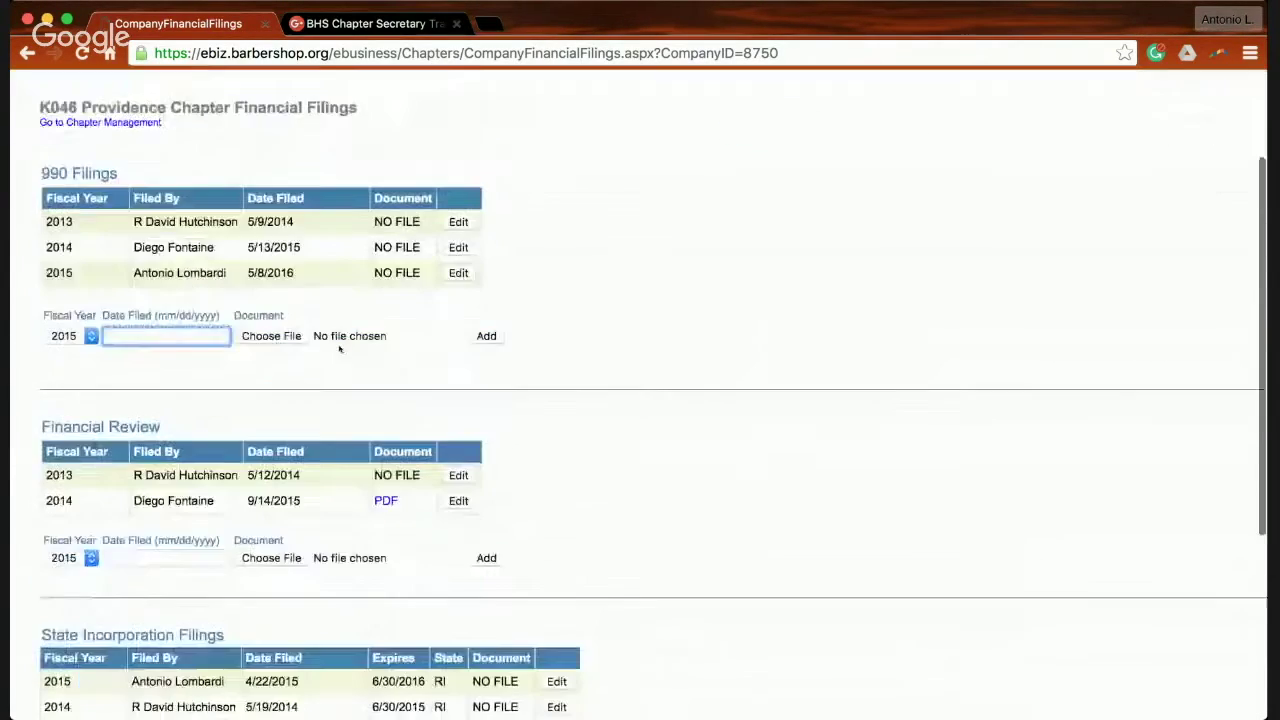
scroll(339, 348, down, 2)
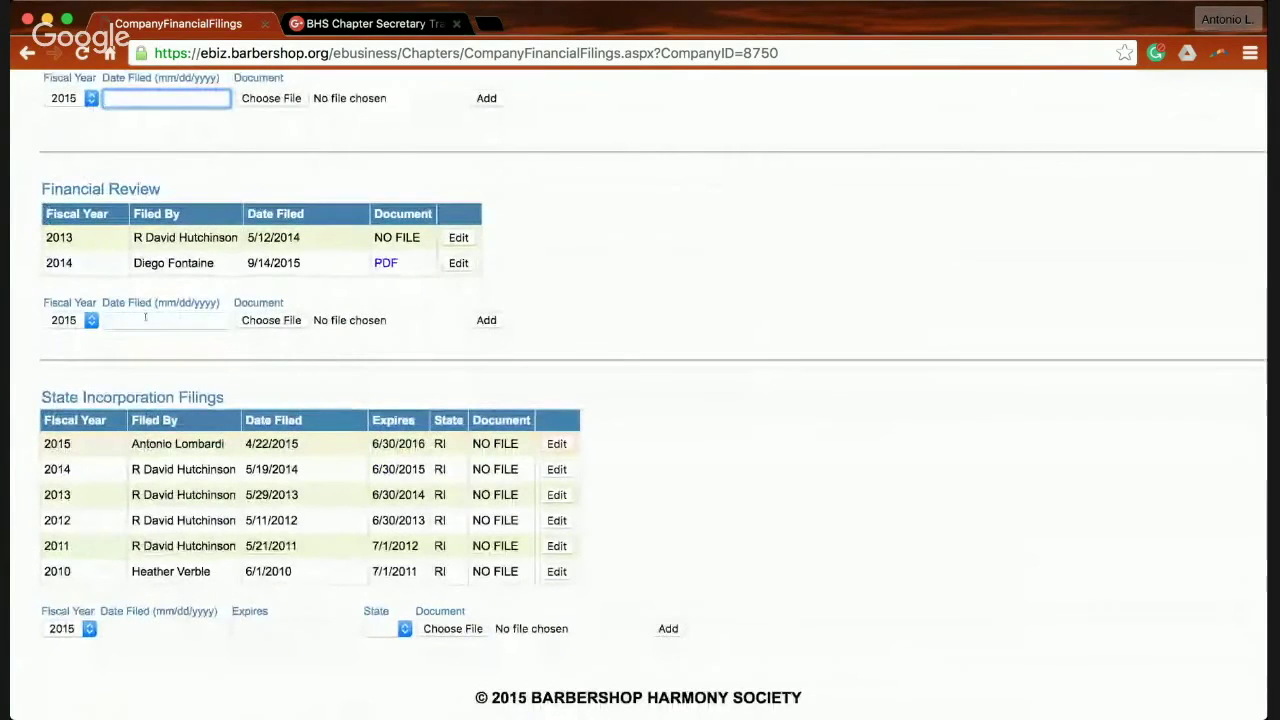
scroll(167, 462, down, 2)
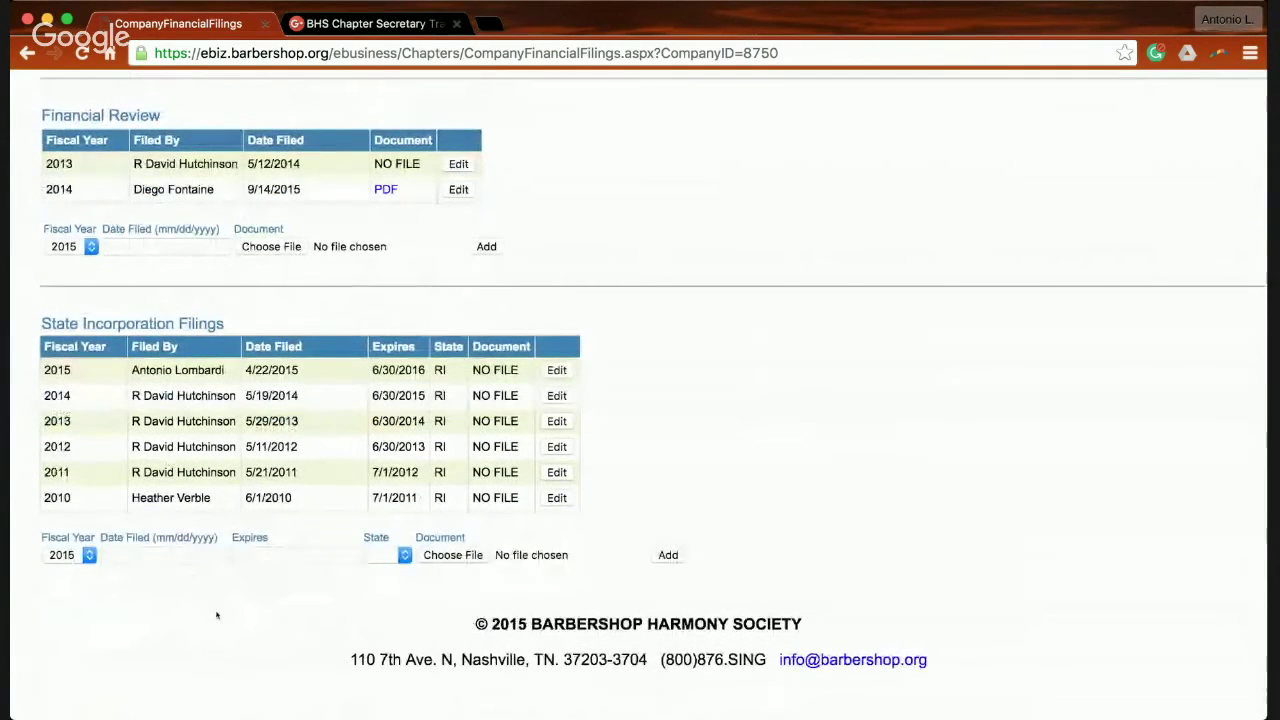
scroll(216, 613, up, 10)
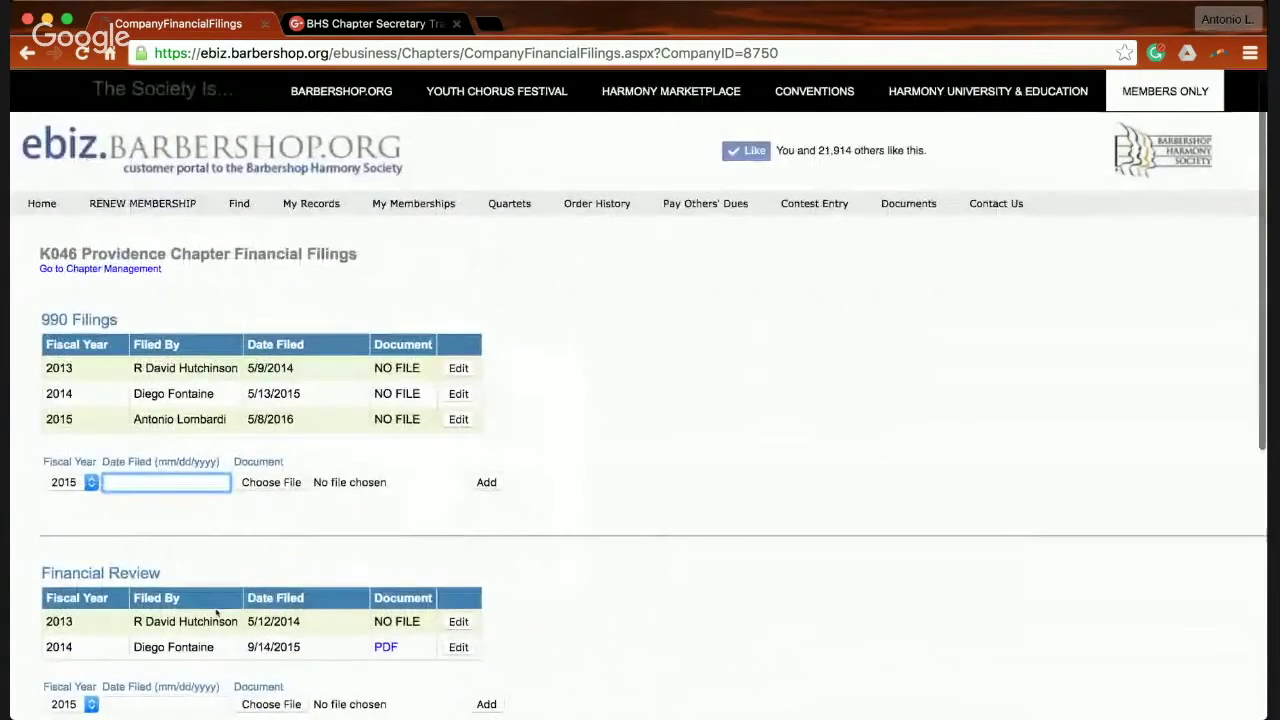
click(458, 393)
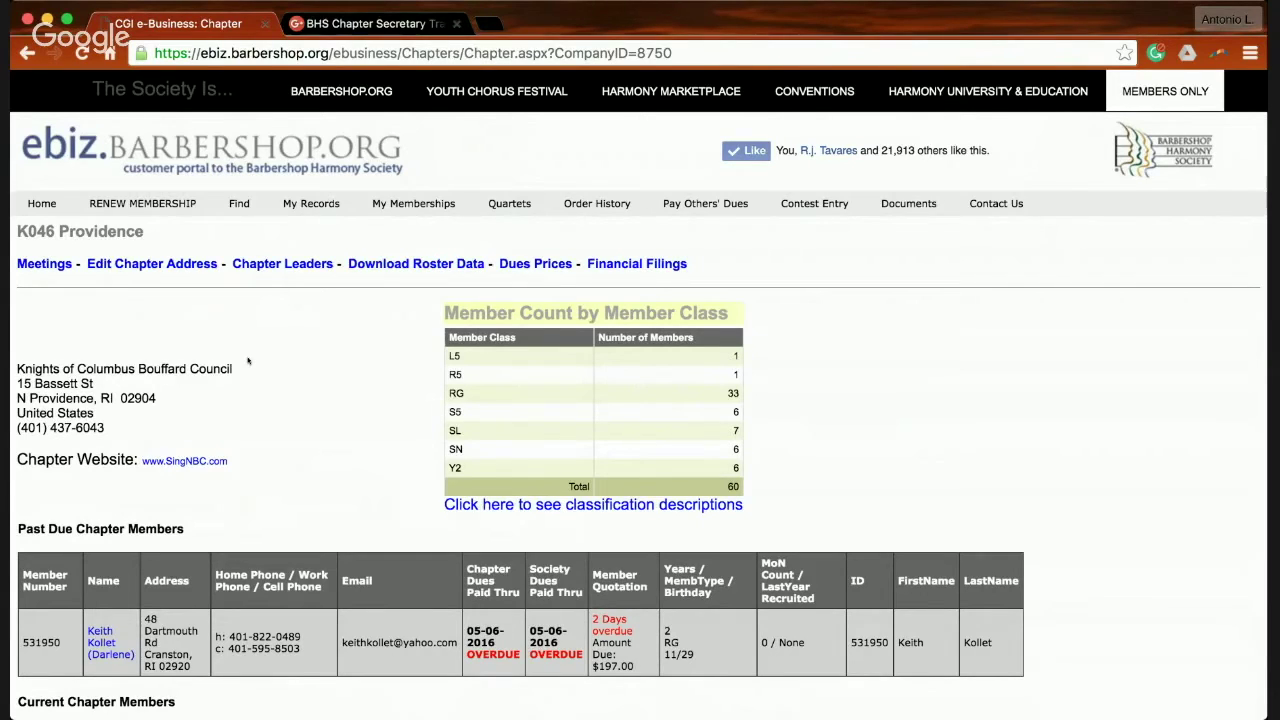
click(289, 263)
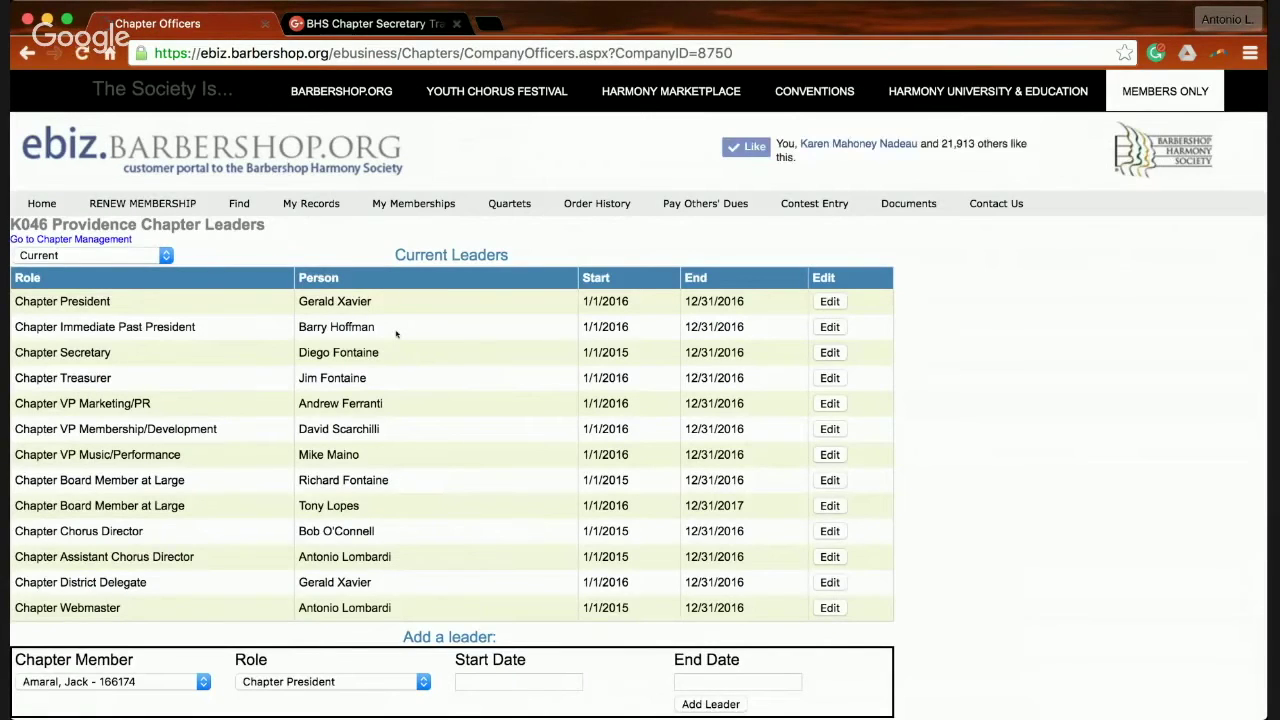
Step: Change the Chapter Assistant Chorus Director's end date to 05/07/2016 and update the entry
scroll(420, 334, down, 1)
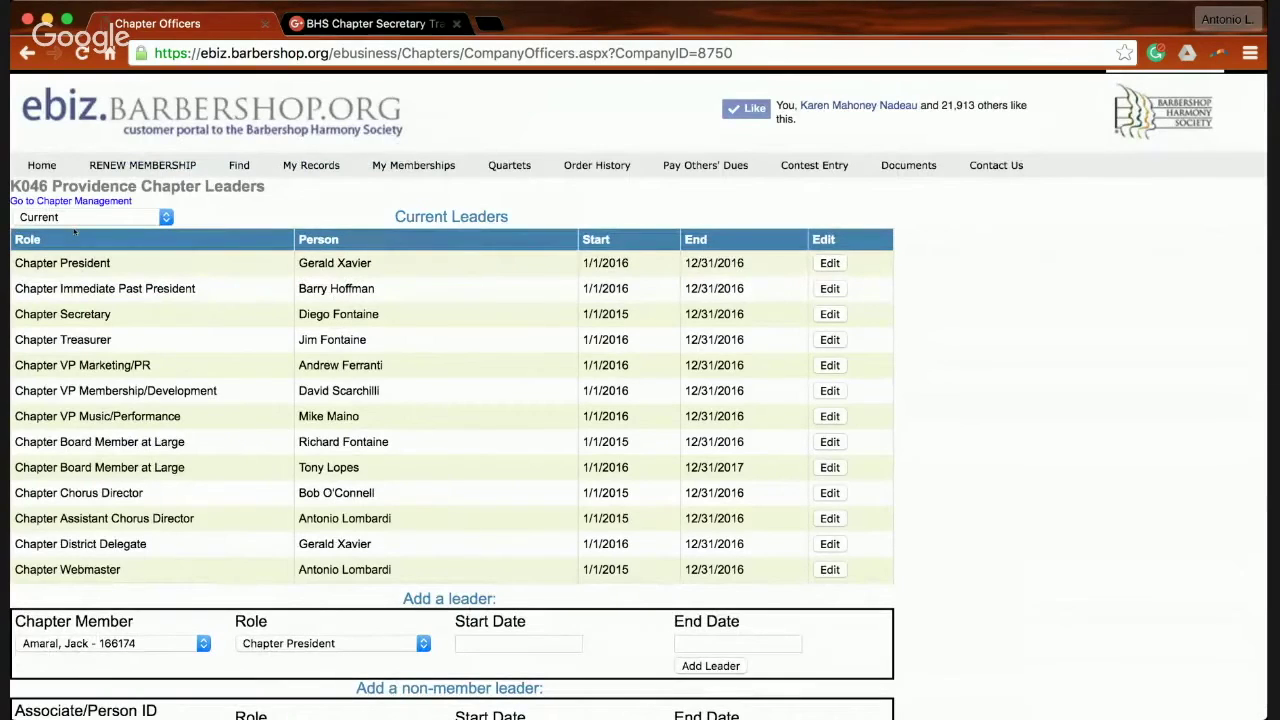
scroll(171, 363, down, 4)
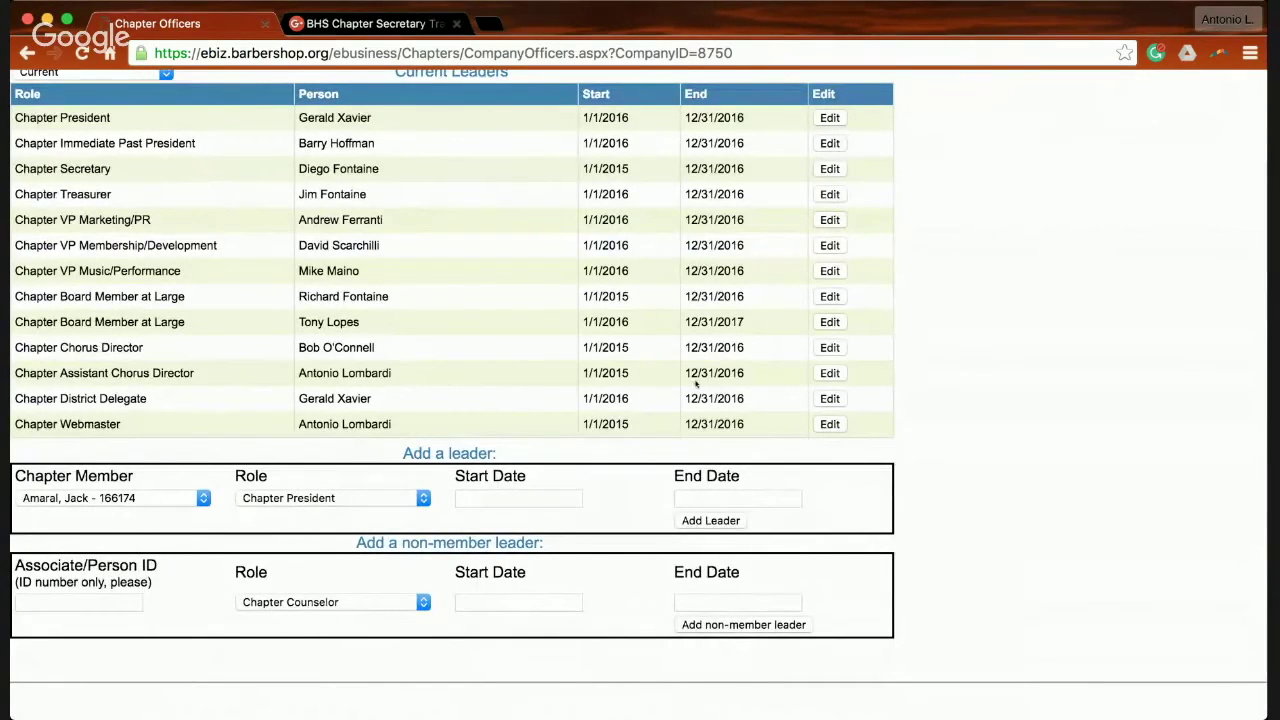
click(841, 375)
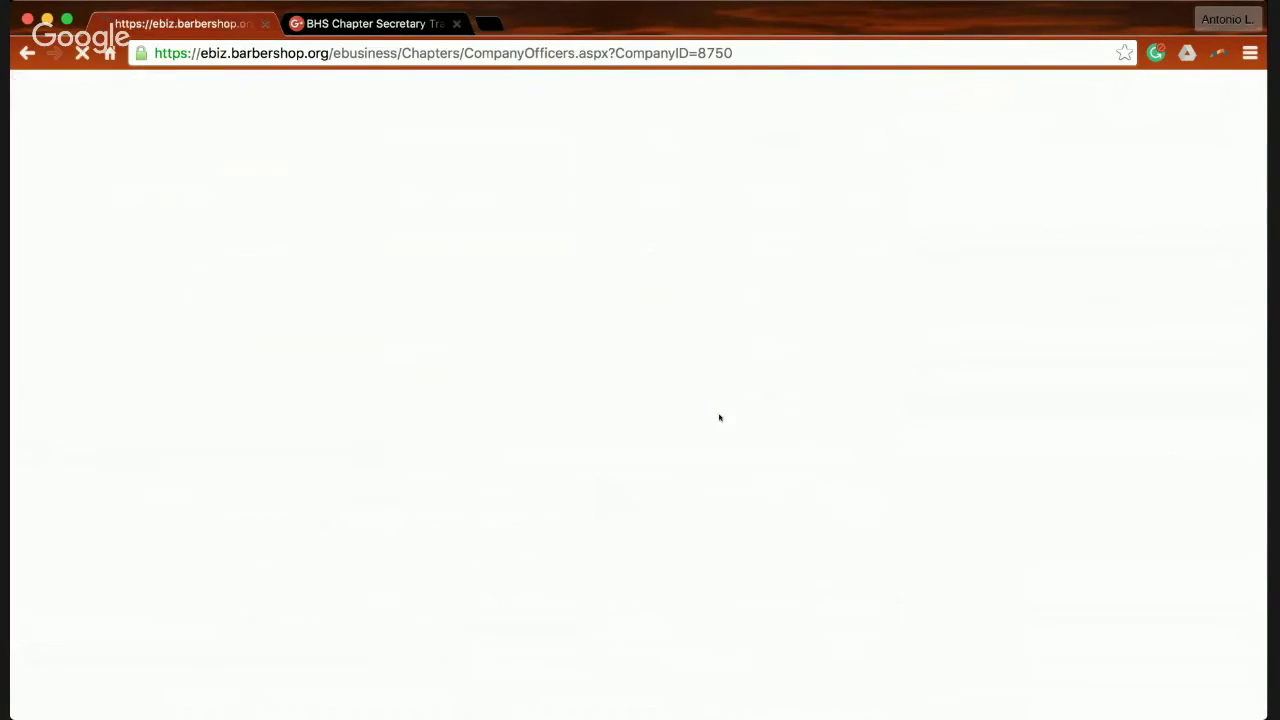
scroll(719, 418, down, 3)
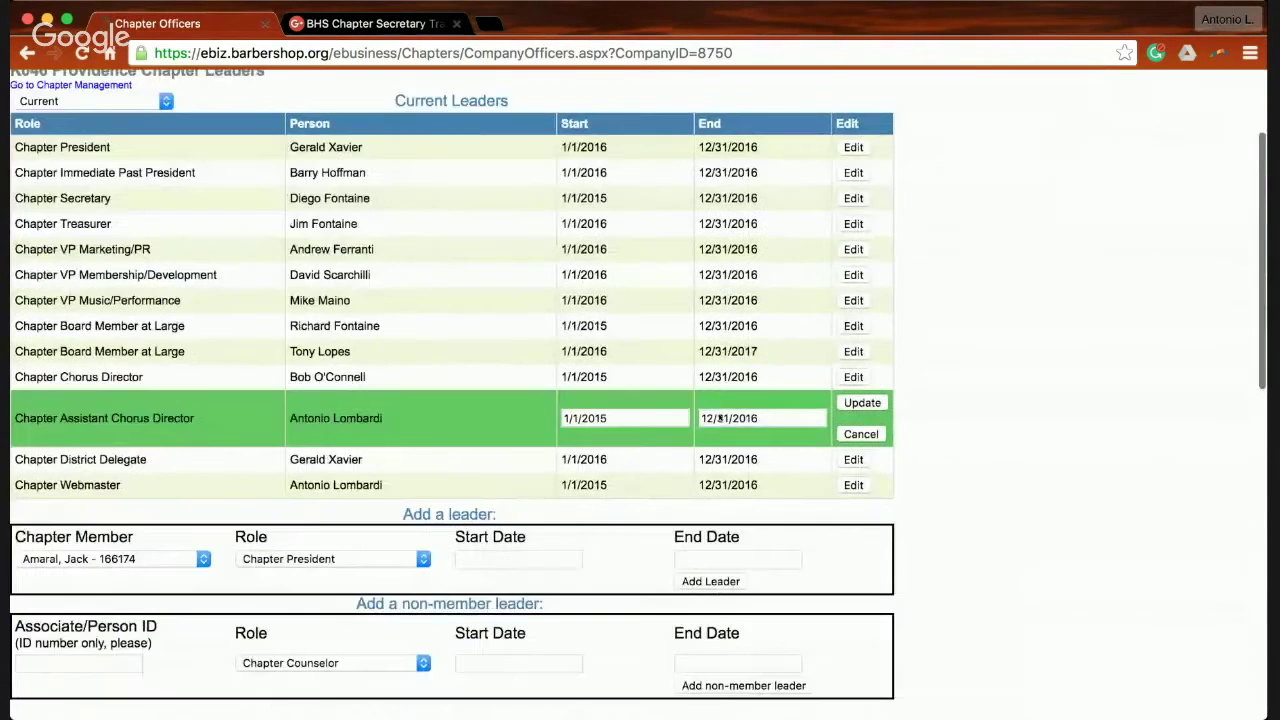
drag(781, 418, 679, 415)
text(04)
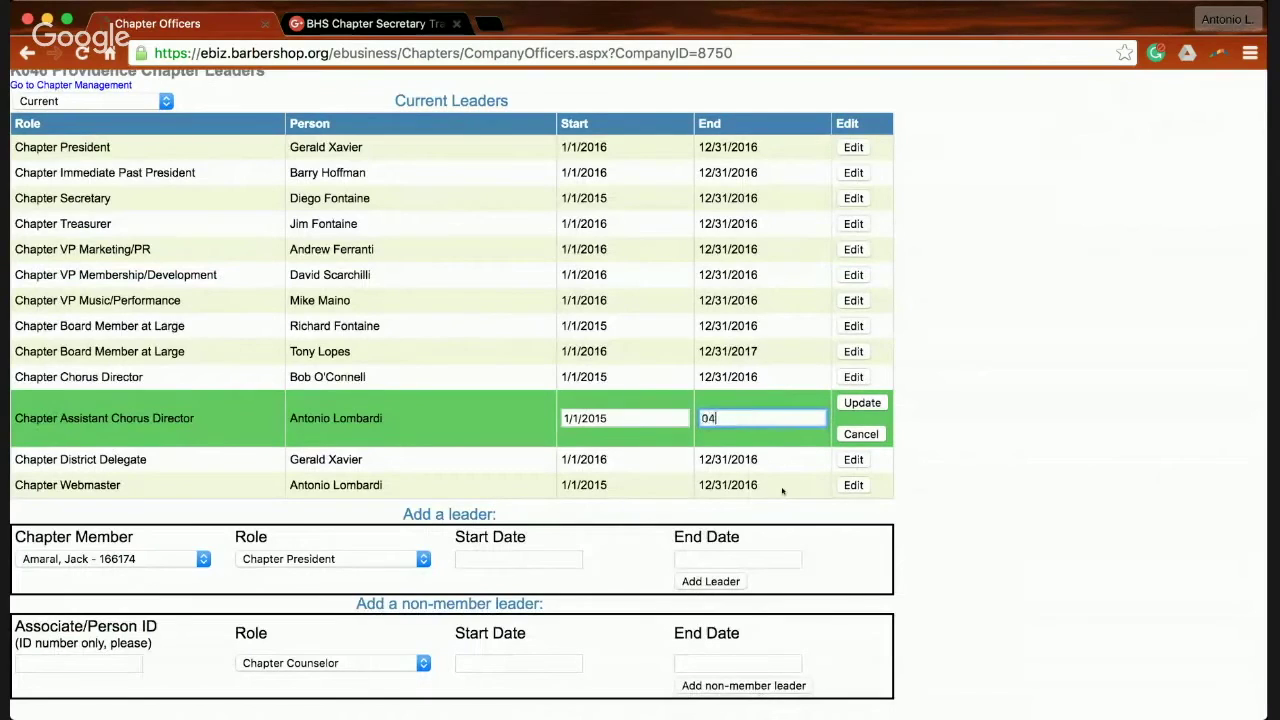
text(.3)
key(BackSpace)
key(BackSpace)
key(BackSpace)
text(5/07/2016)
click(459, 417)
click(858, 401)
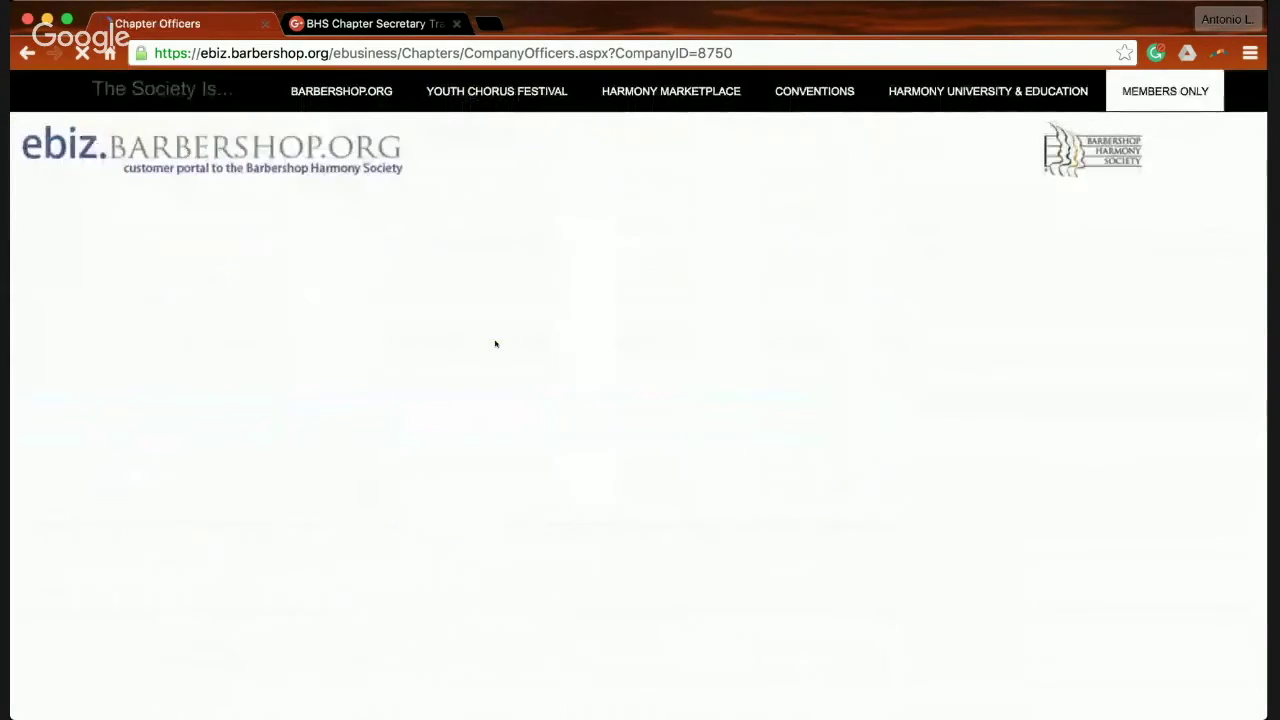
scroll(494, 344, down, 4)
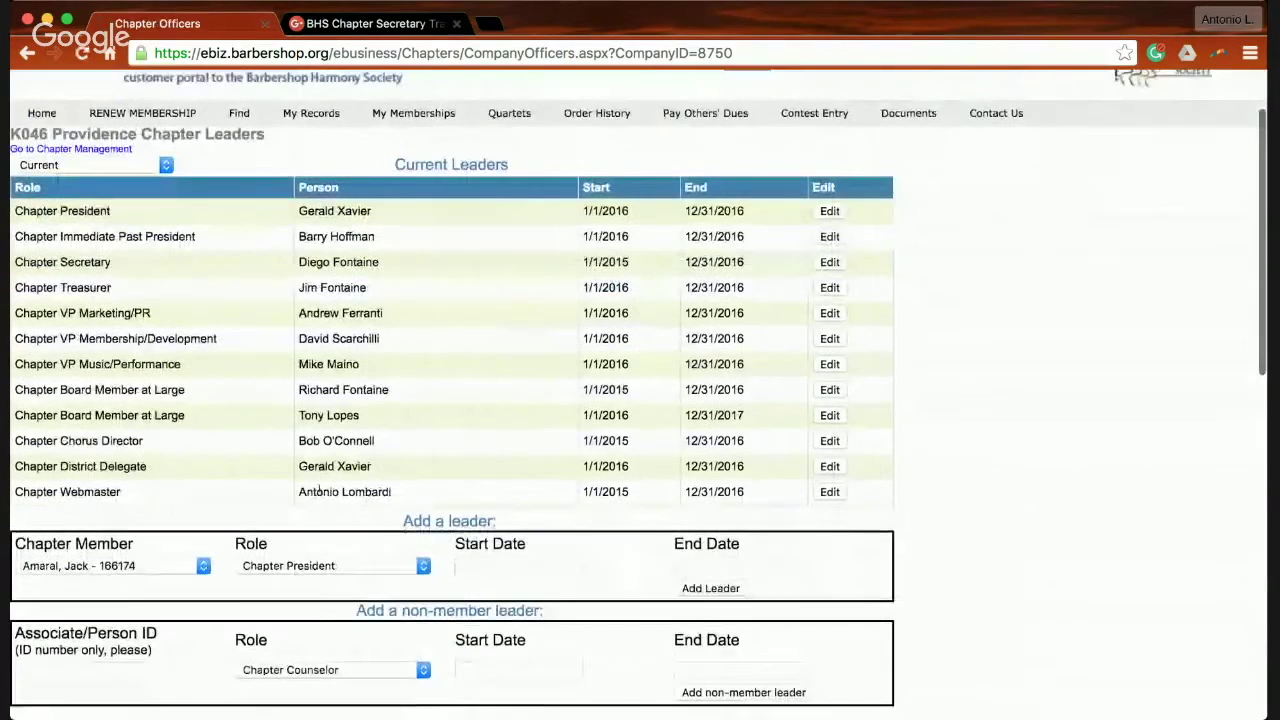
Step: Add the chosen member as Chapter Assistant Chorus Director from 05/08/2016 to 12/31/2016
scroll(315, 436, down, 2)
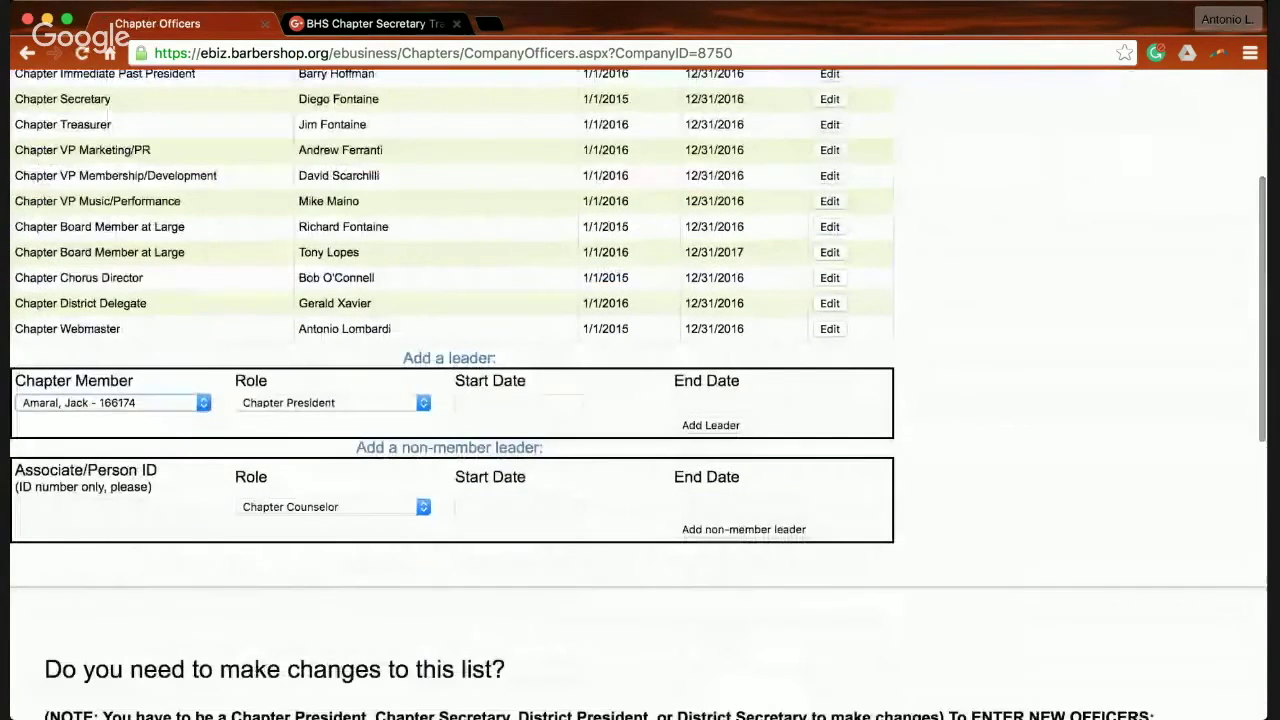
text(lom)
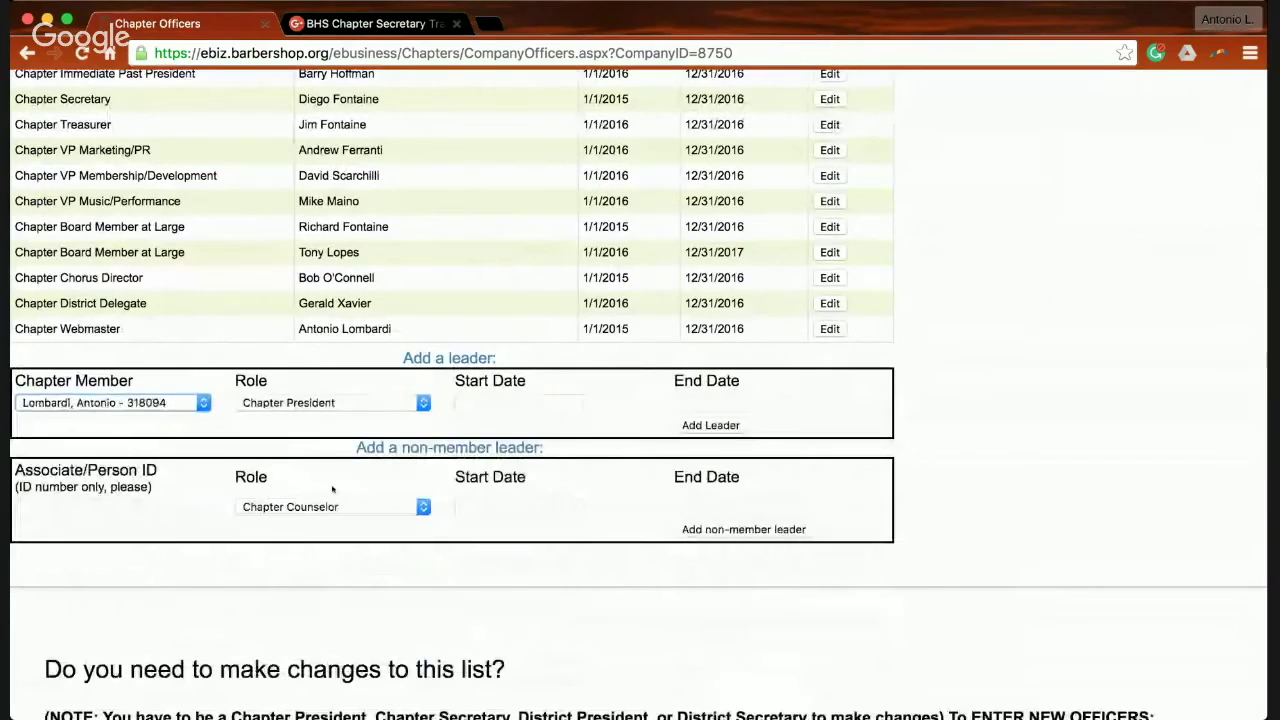
click(287, 460)
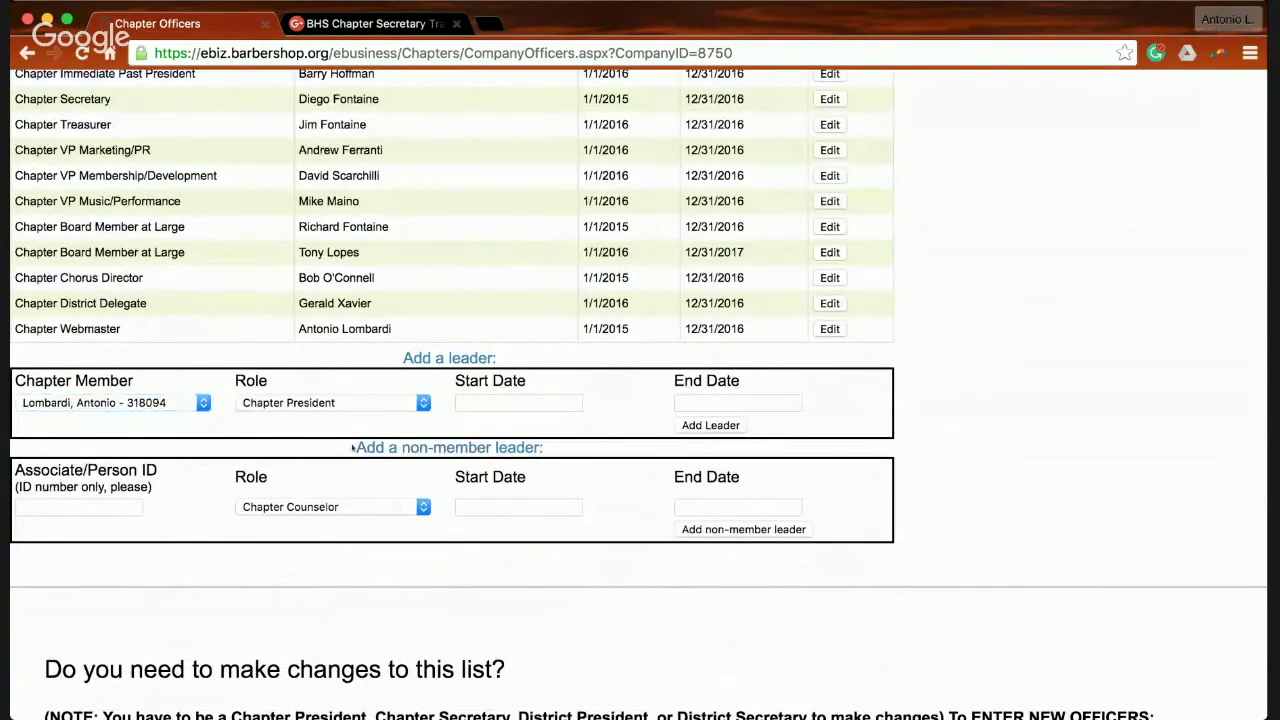
click(273, 402)
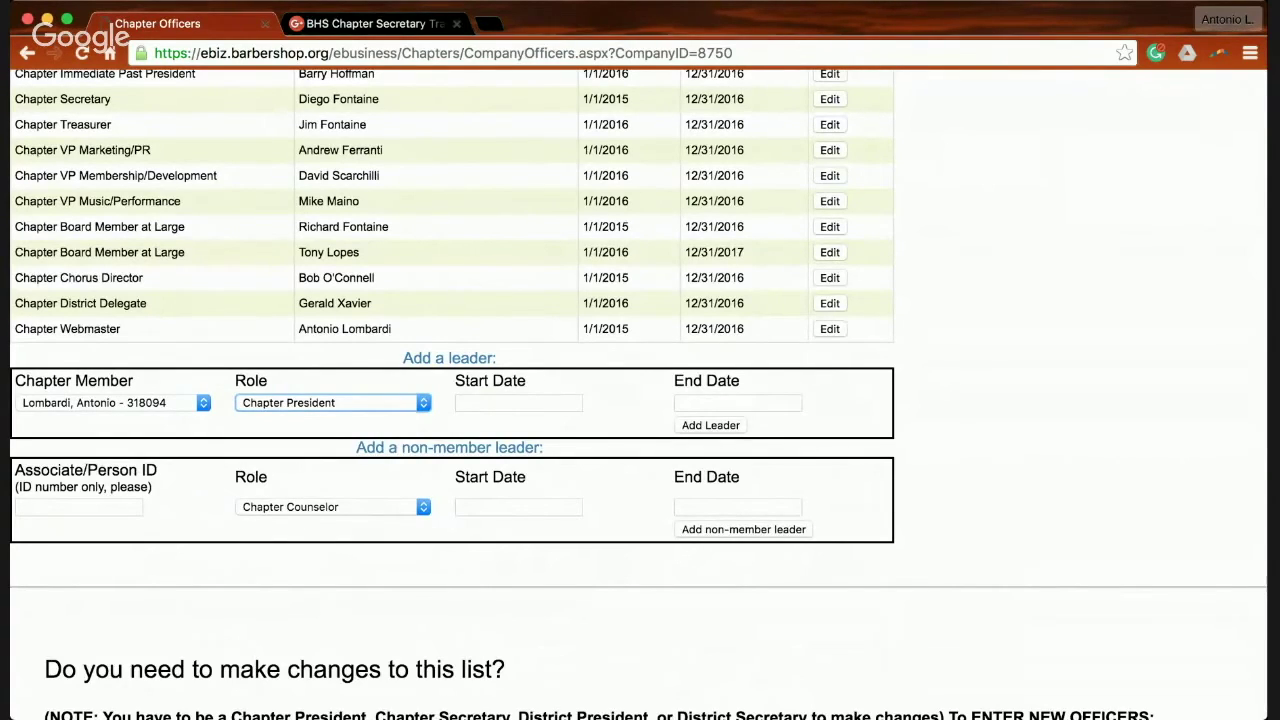
key(Down)
click(482, 406)
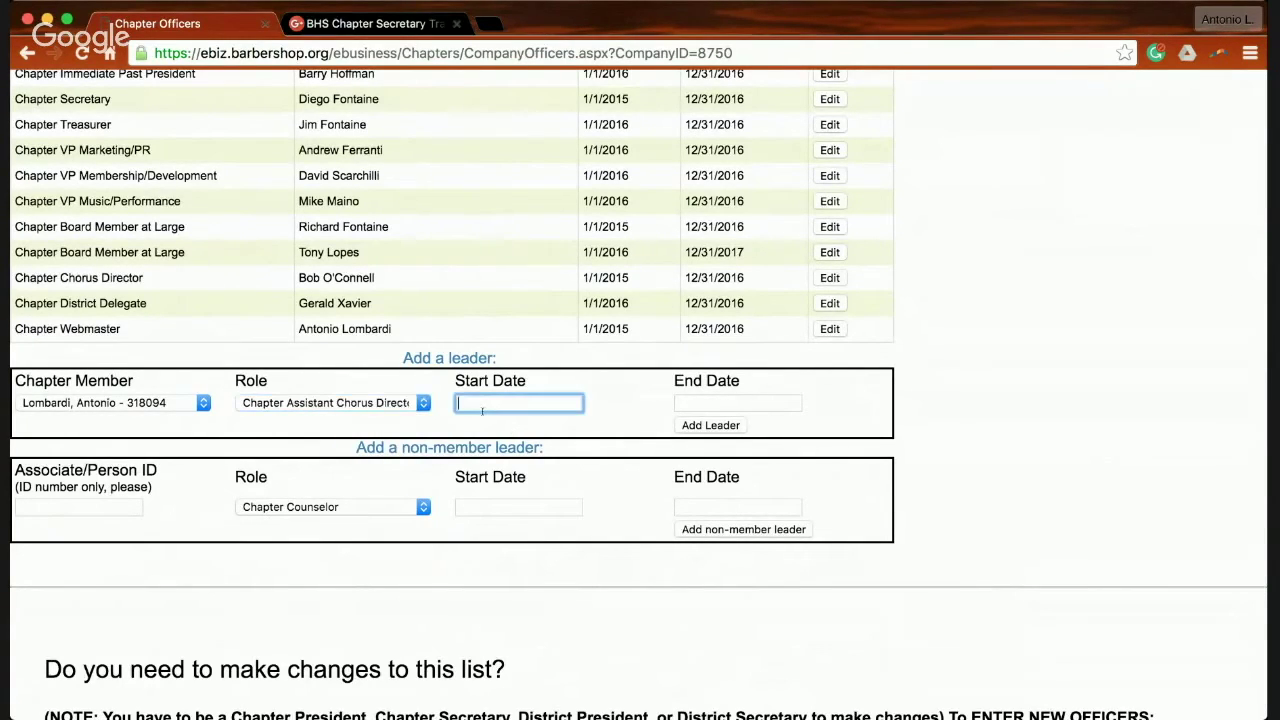
text(05/08/2016)
key(Tab)
text(12/31/2)
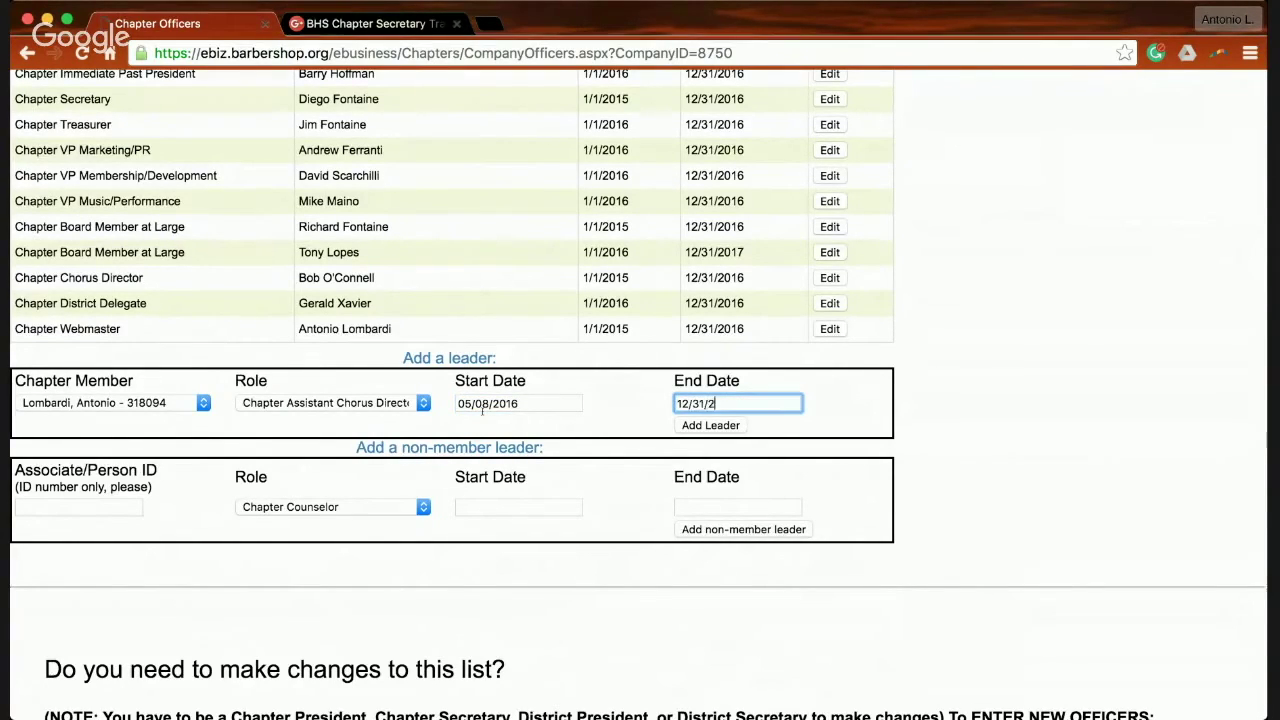
text(016)
click(701, 426)
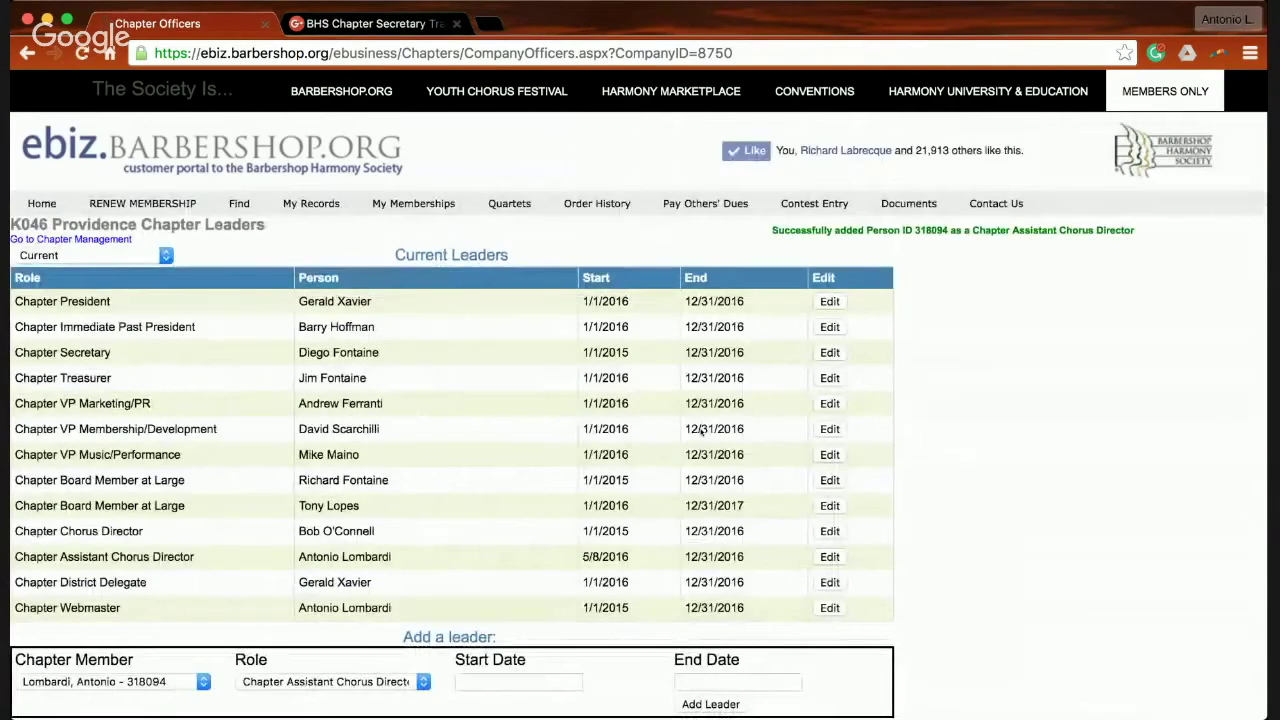
Step: Look over the Add a non-member leader fields, then advance the Slides presentation
scroll(160, 480, down, 2)
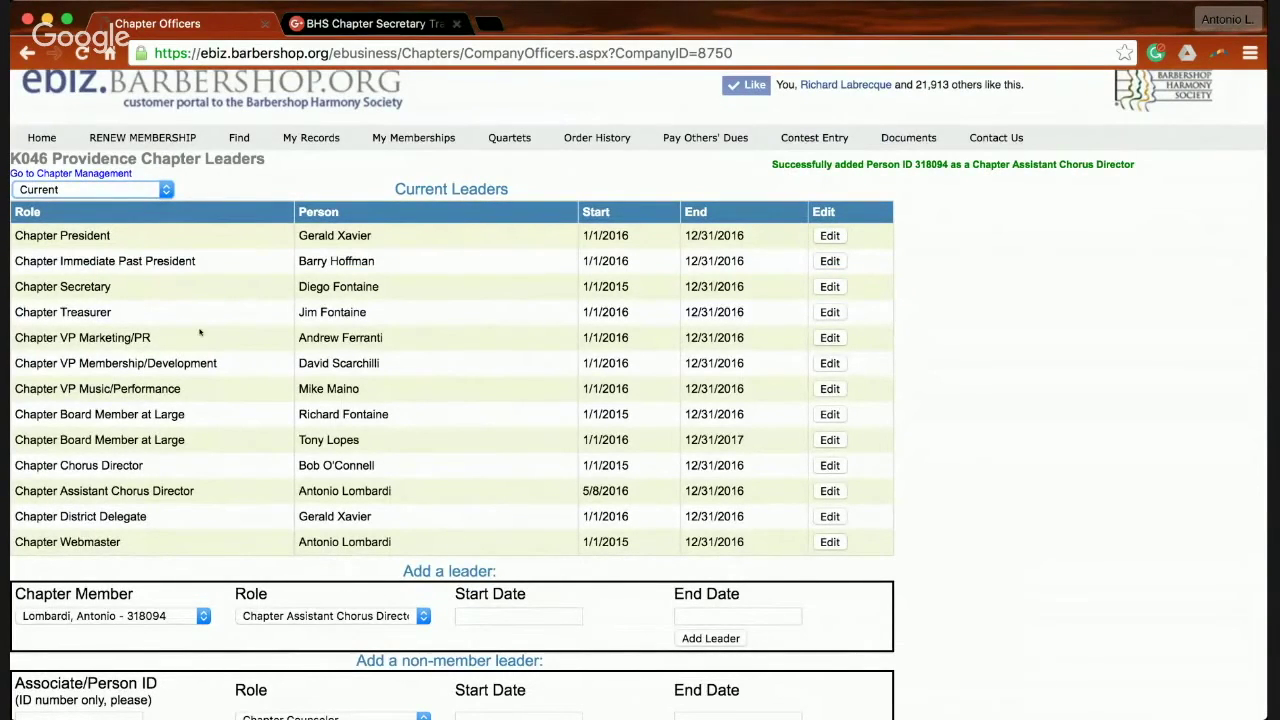
scroll(200, 332, down, 5)
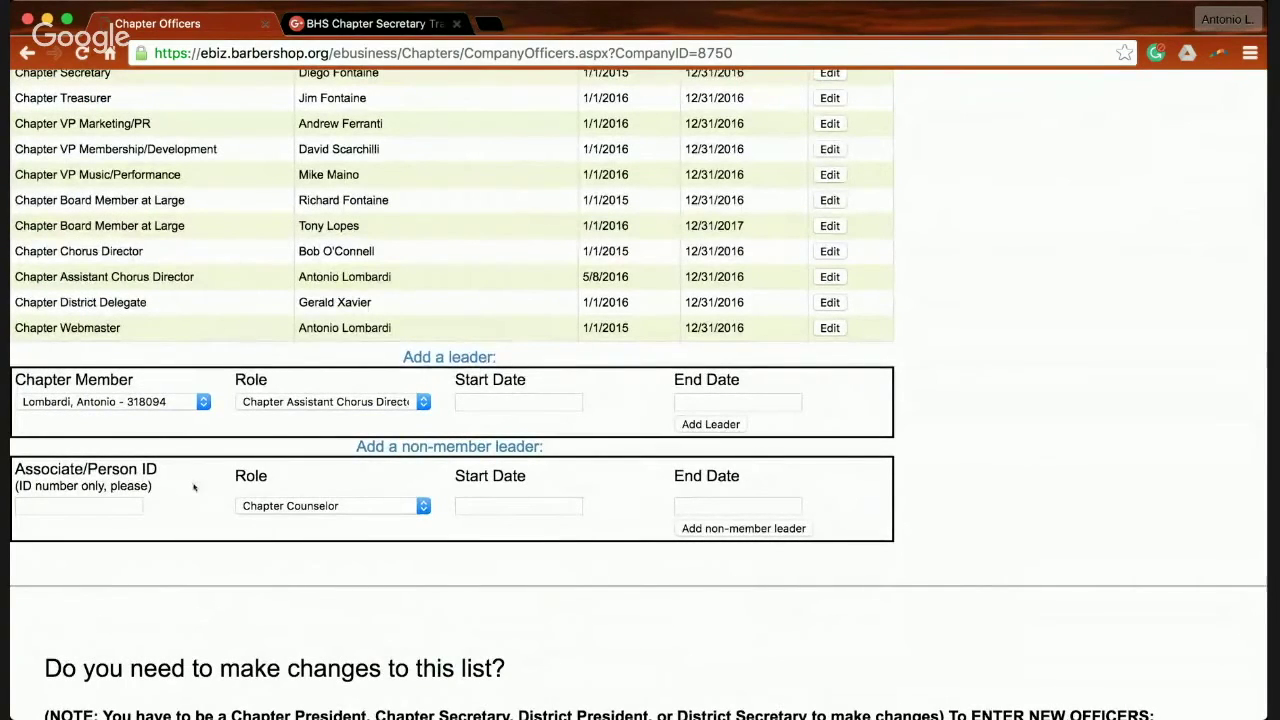
click(99, 507)
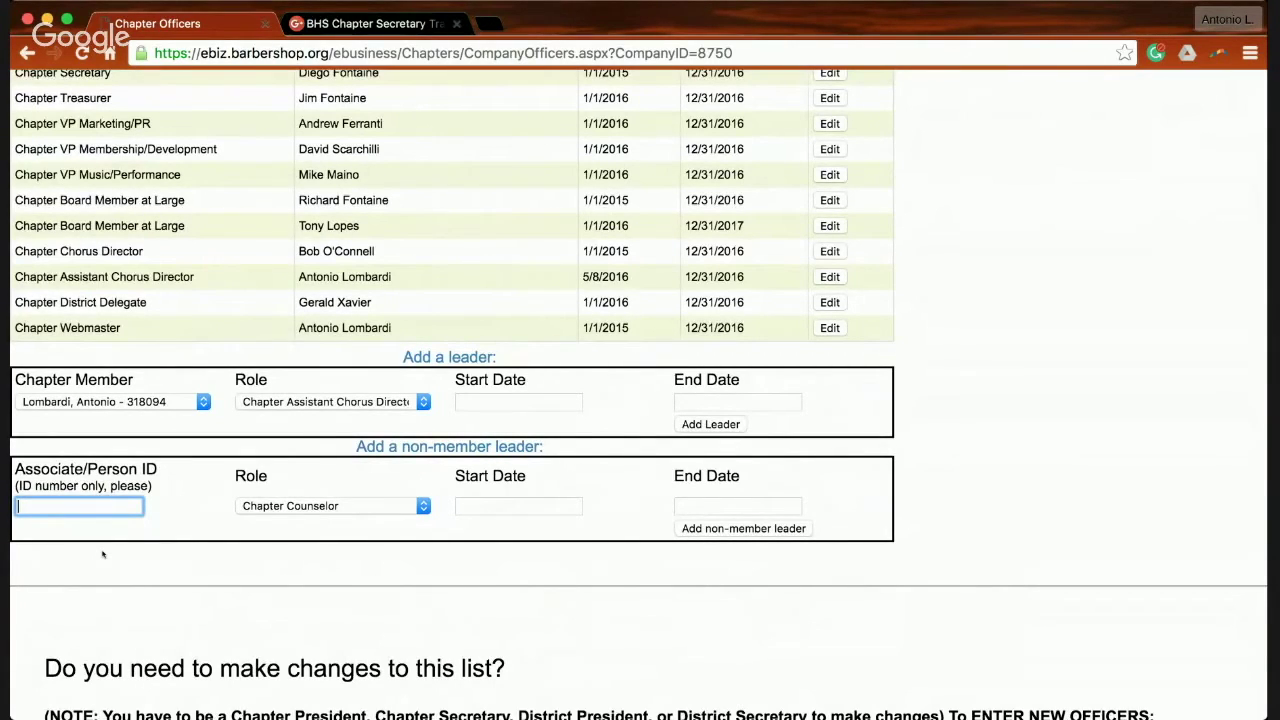
key(Tab)
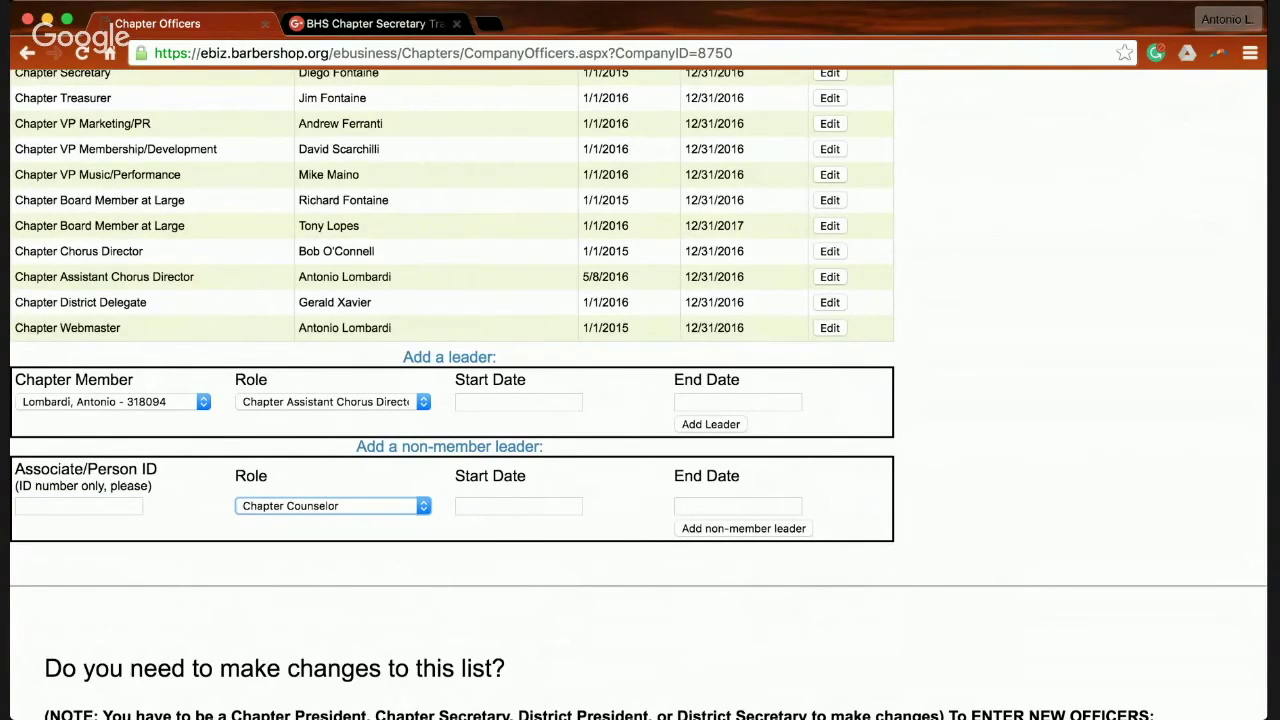
click(501, 507)
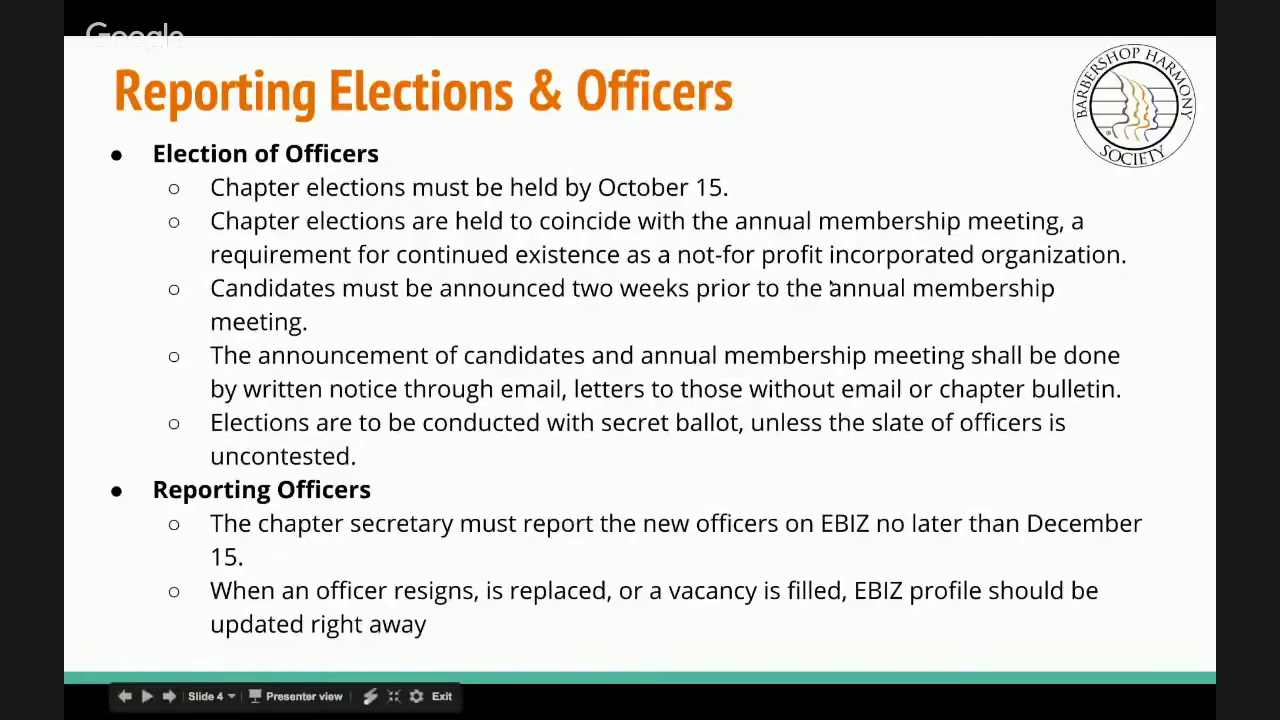
key(Right)
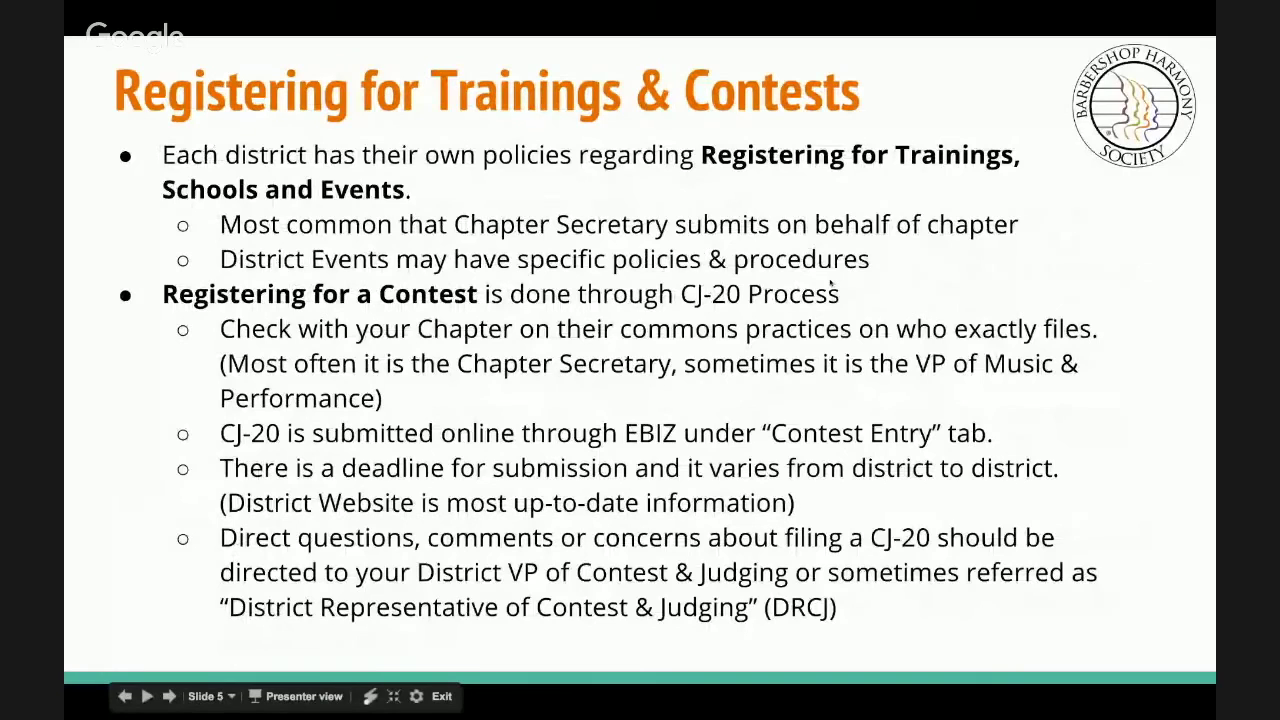